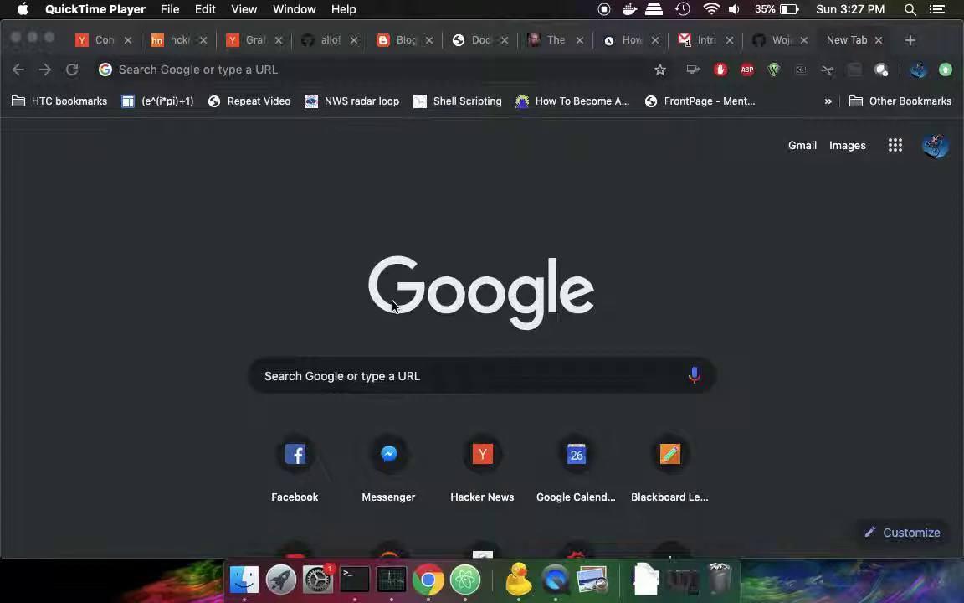
Go to the autocompleted Blackboard course address blackboard.umbc.edu/ultra/course to reach the myUMBC login
click(232, 76)
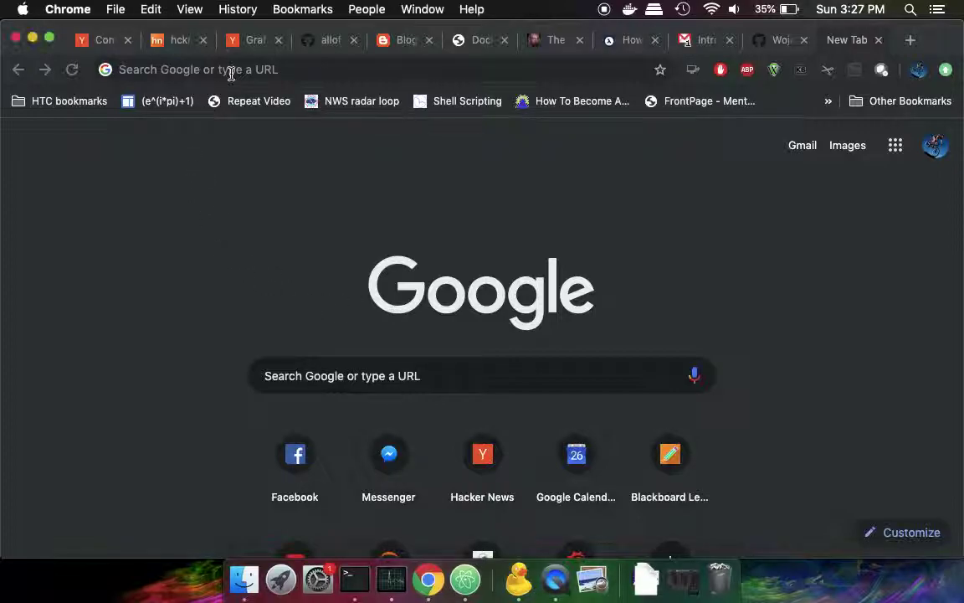
text(b)
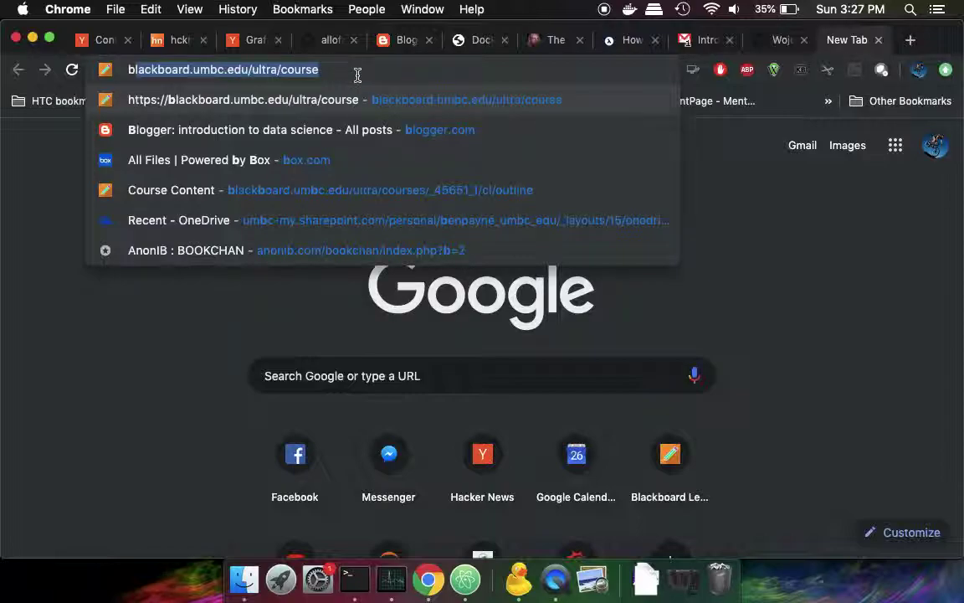
key(Return)
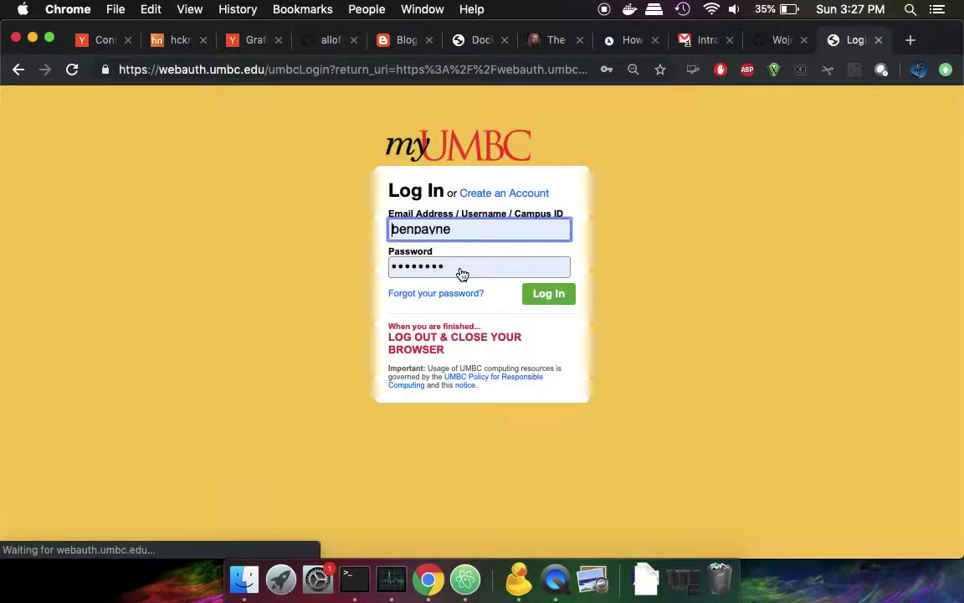
Log in, open the DATA 601 Introduction to Data Science course and expand its Course Tools
click(534, 303)
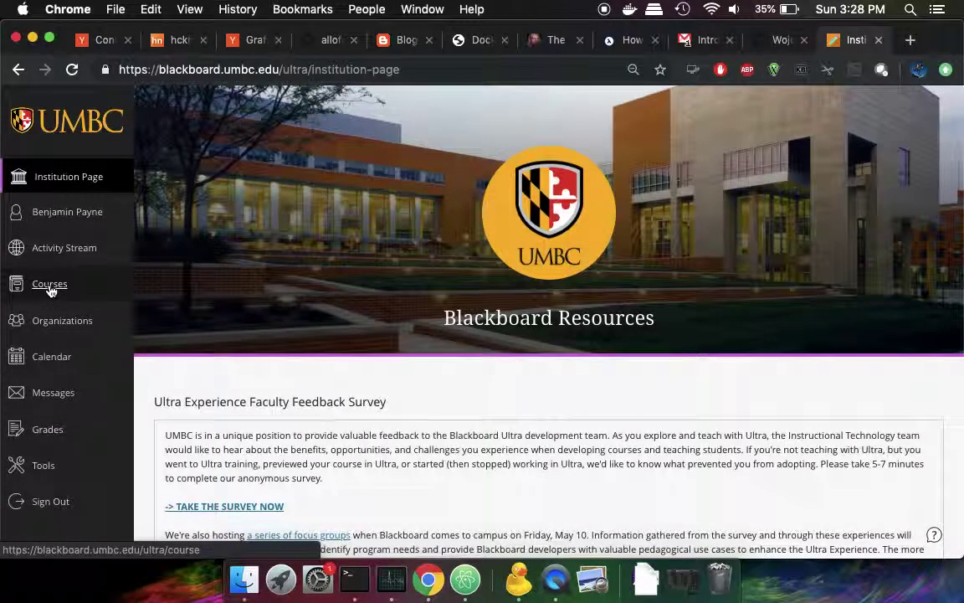
click(50, 284)
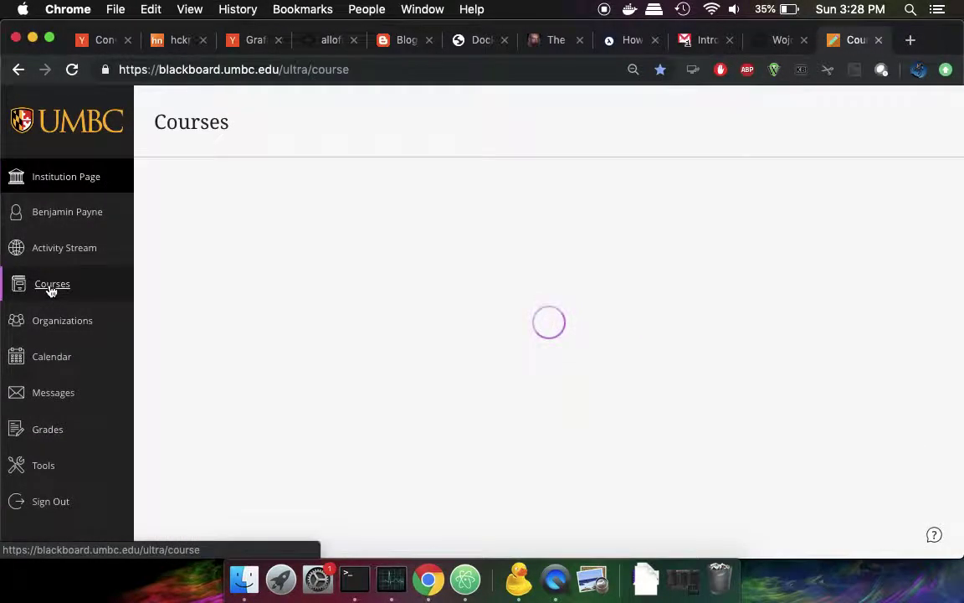
key(super+equal)
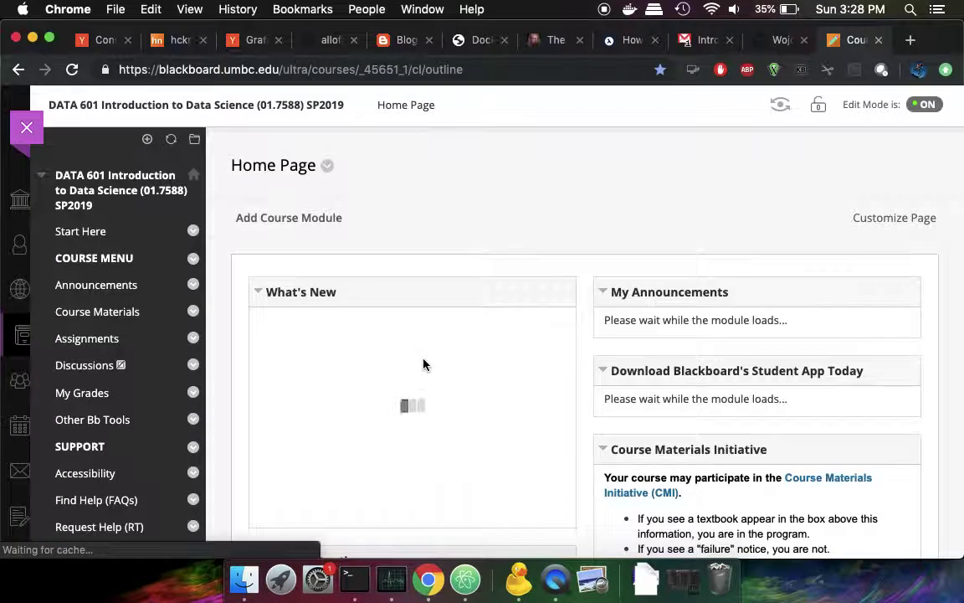
scroll(130, 410, down, 10)
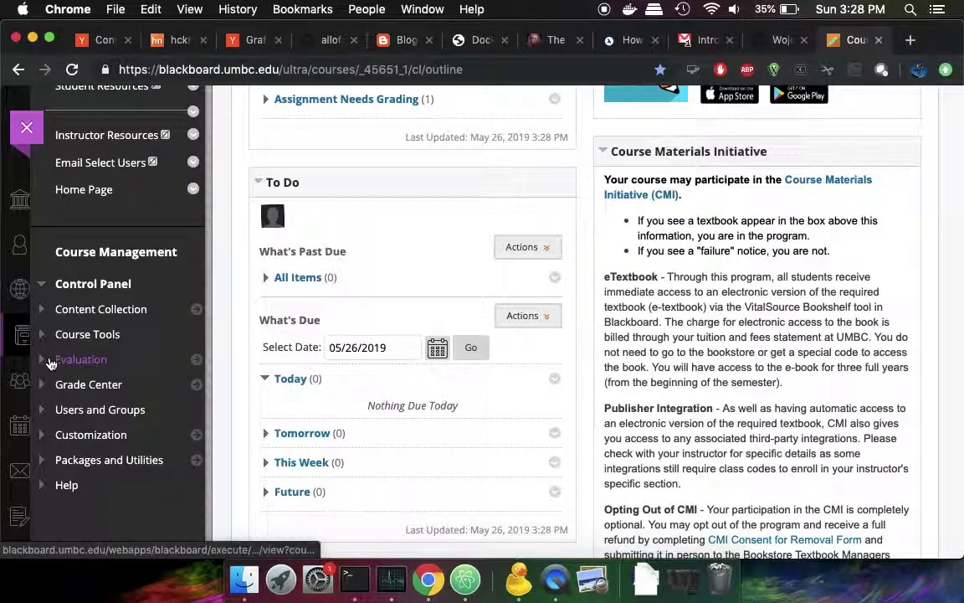
click(40, 335)
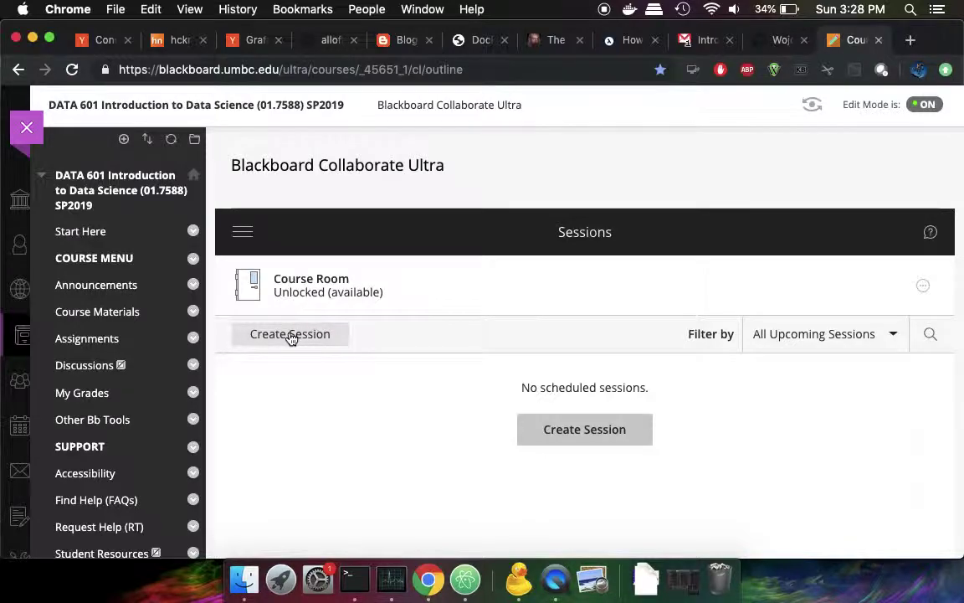
Open a new session form from DATA 601's Collaborate Ultra sessions page
click(290, 335)
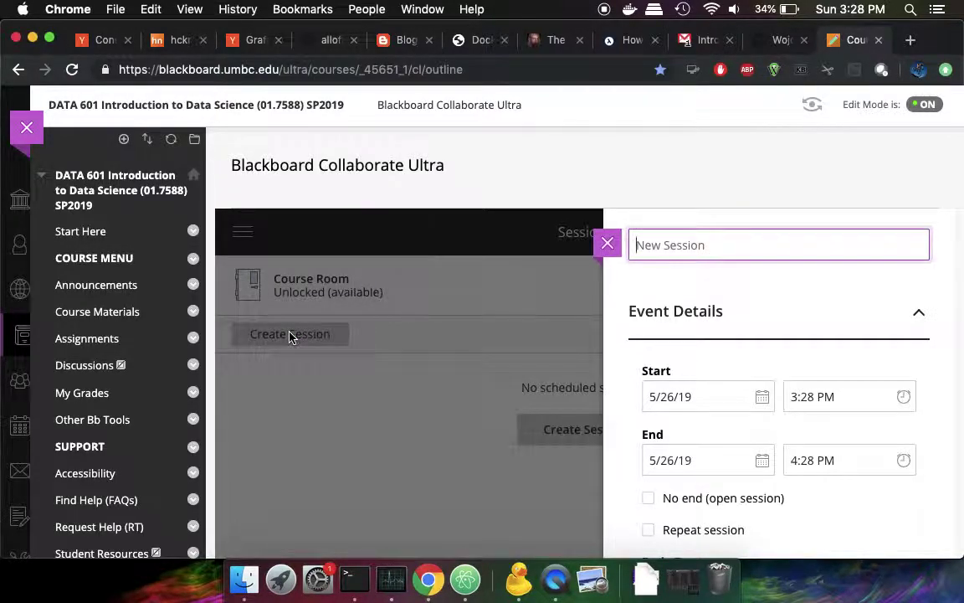
Name the session 'class demo', keep it non-repeating on 5/26/19 3:28–4:28 PM, and save
text(class demo)
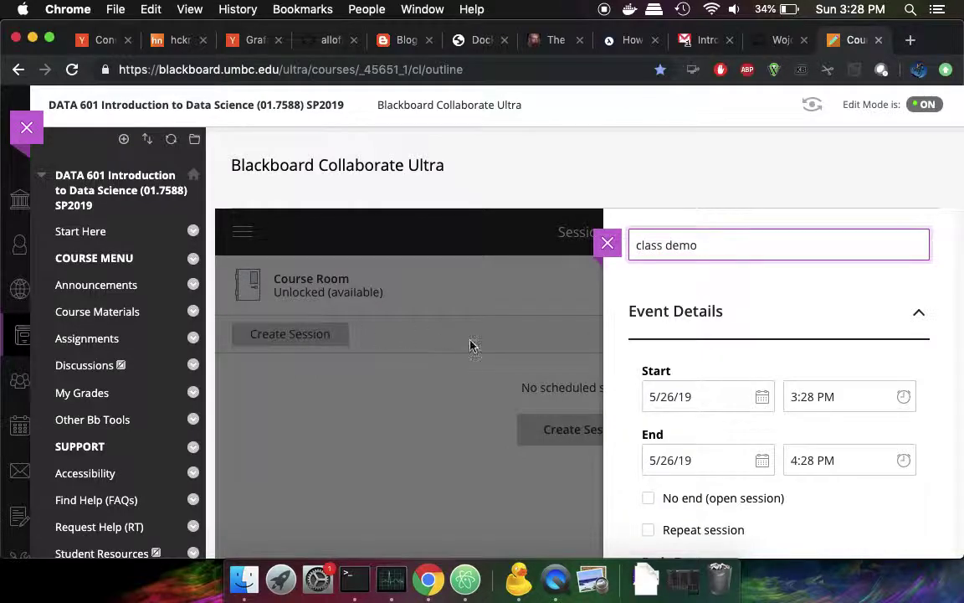
scroll(734, 322, down, 2)
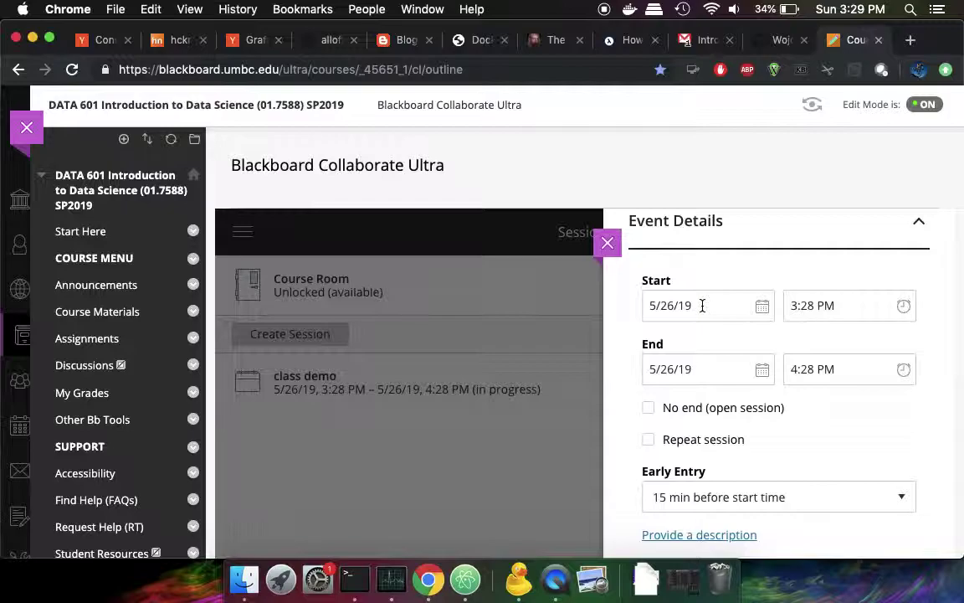
click(650, 440)
scroll(765, 440, down, 3)
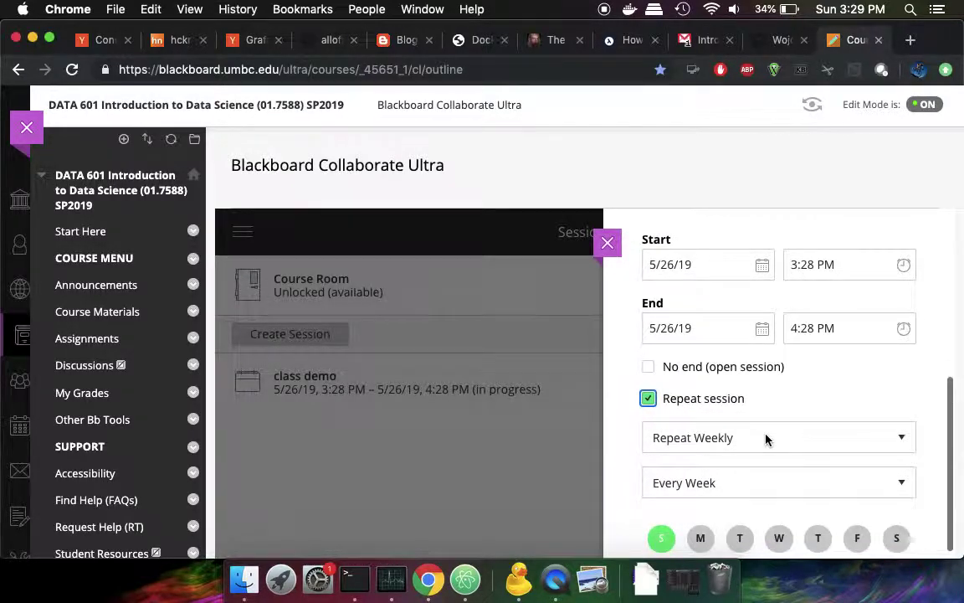
scroll(766, 439, up, 2)
scroll(765, 439, up, 1)
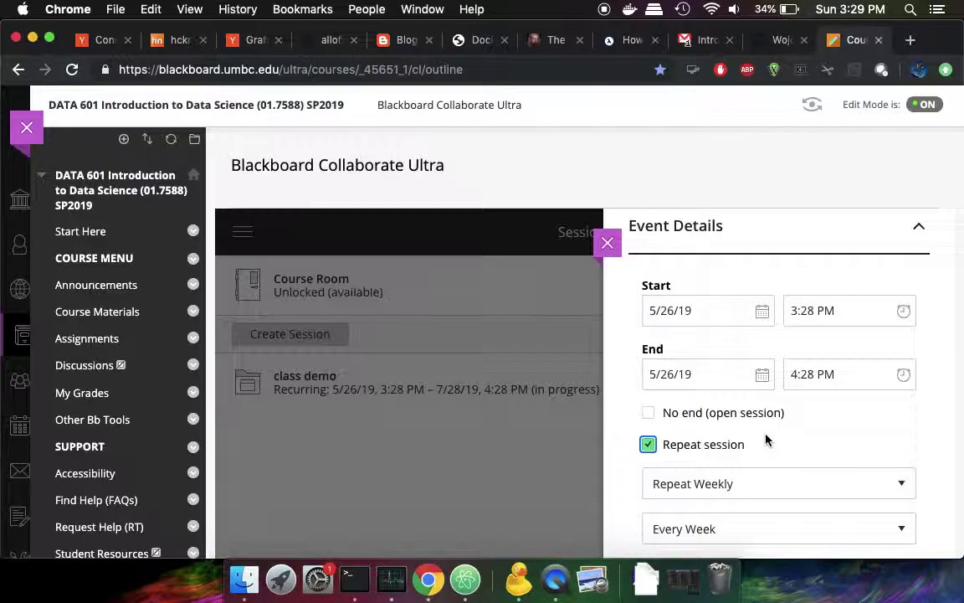
scroll(766, 439, down, 3)
scroll(766, 439, up, 1)
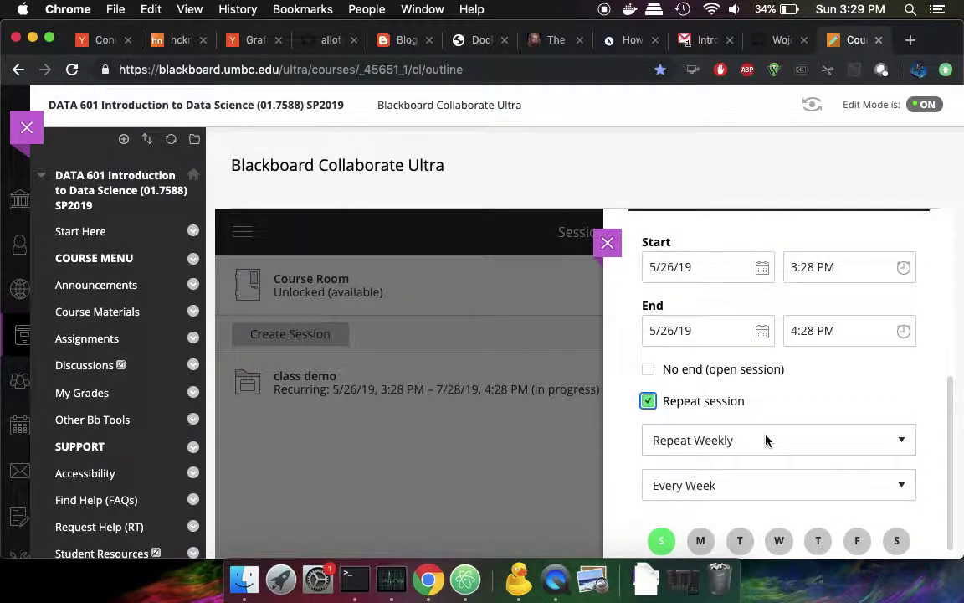
scroll(770, 403, down, 2)
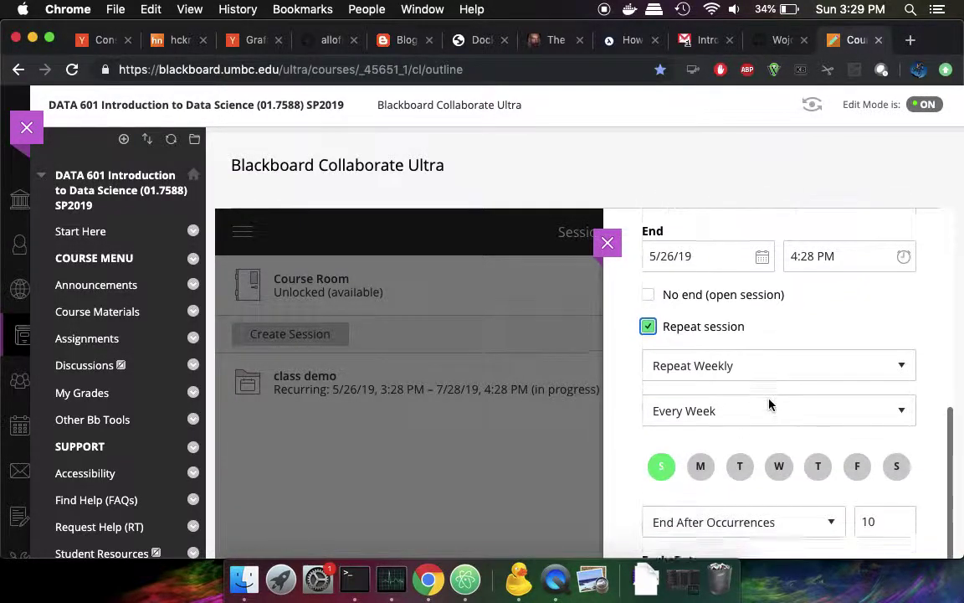
scroll(770, 403, down, 3)
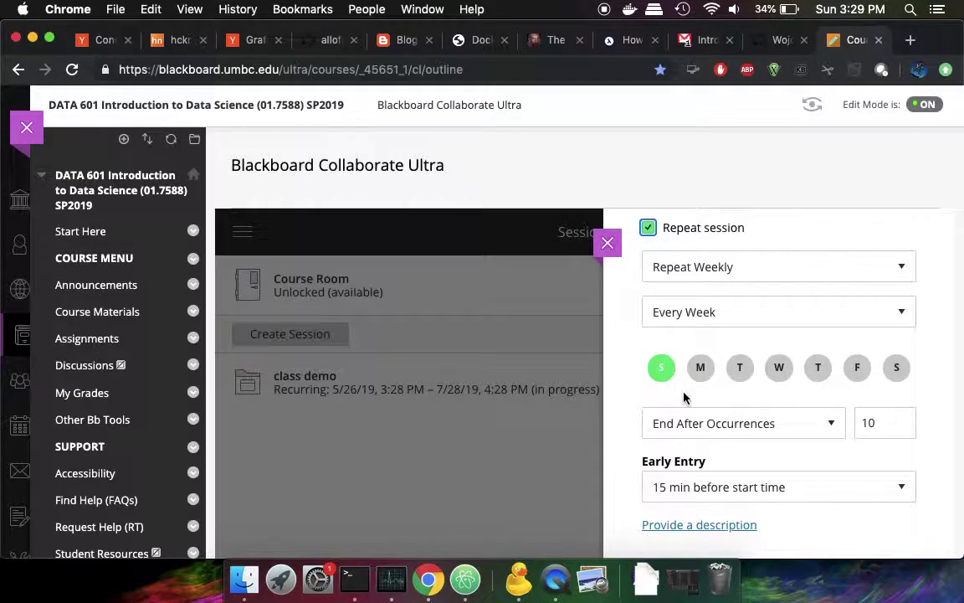
click(649, 229)
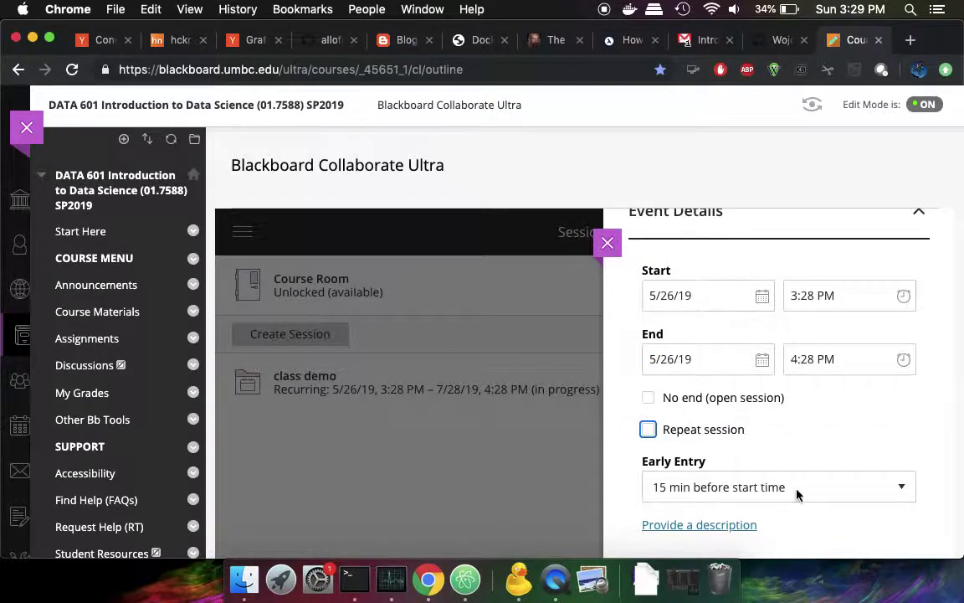
scroll(796, 494, down, 5)
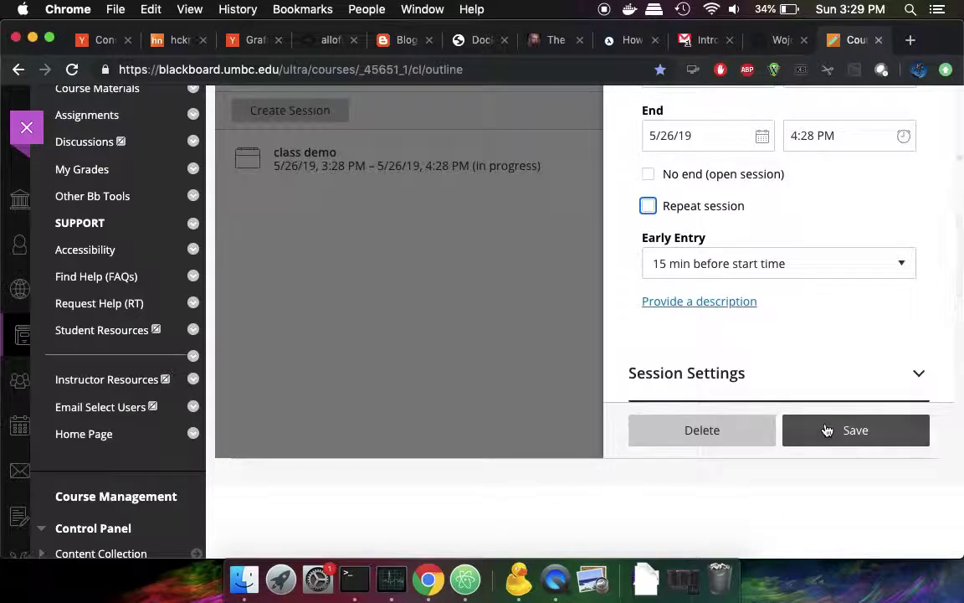
click(825, 428)
Join the class demo session's room and unmute the microphone to share audio
scroll(825, 428, up, 2)
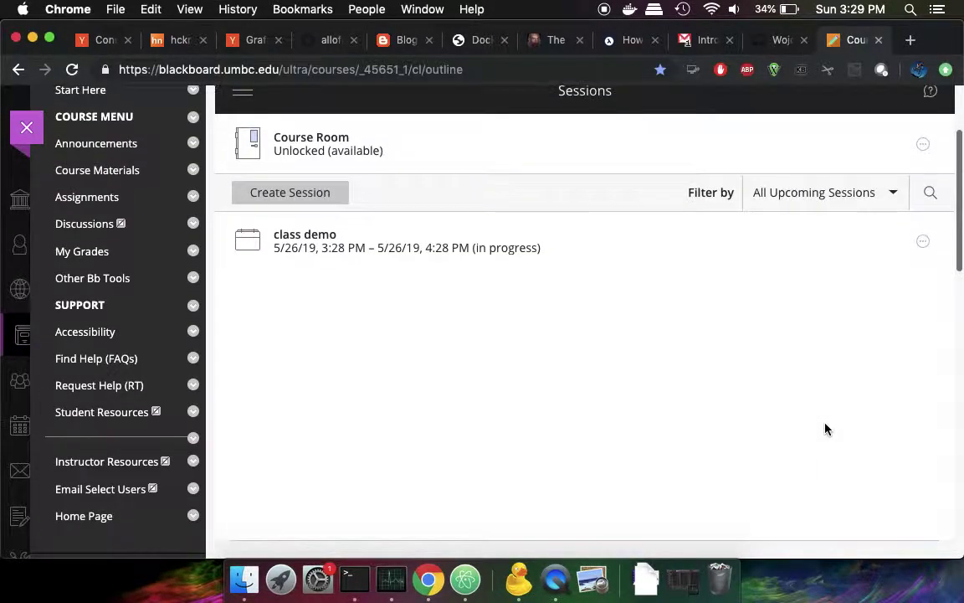
click(349, 255)
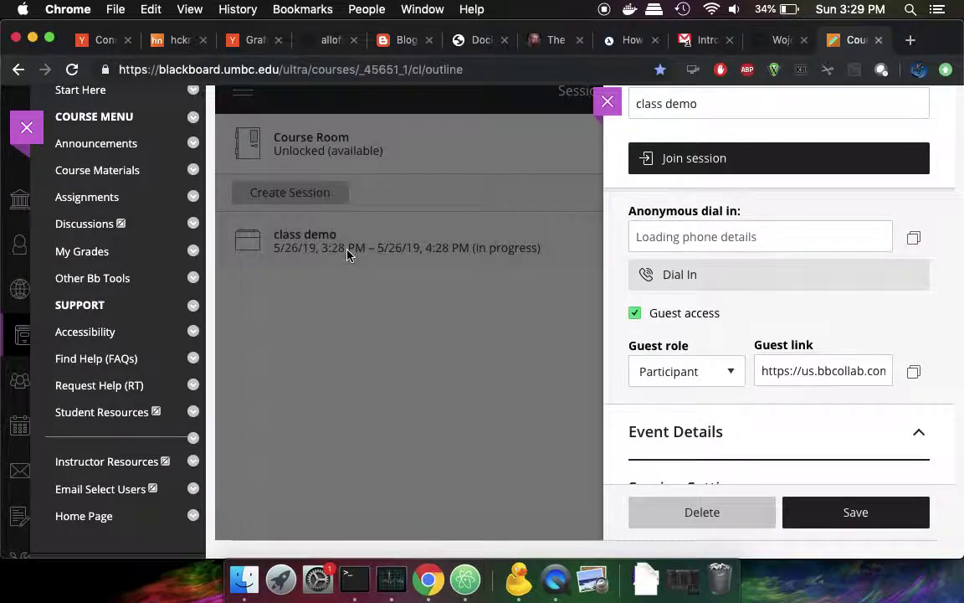
scroll(482, 275, up, 2)
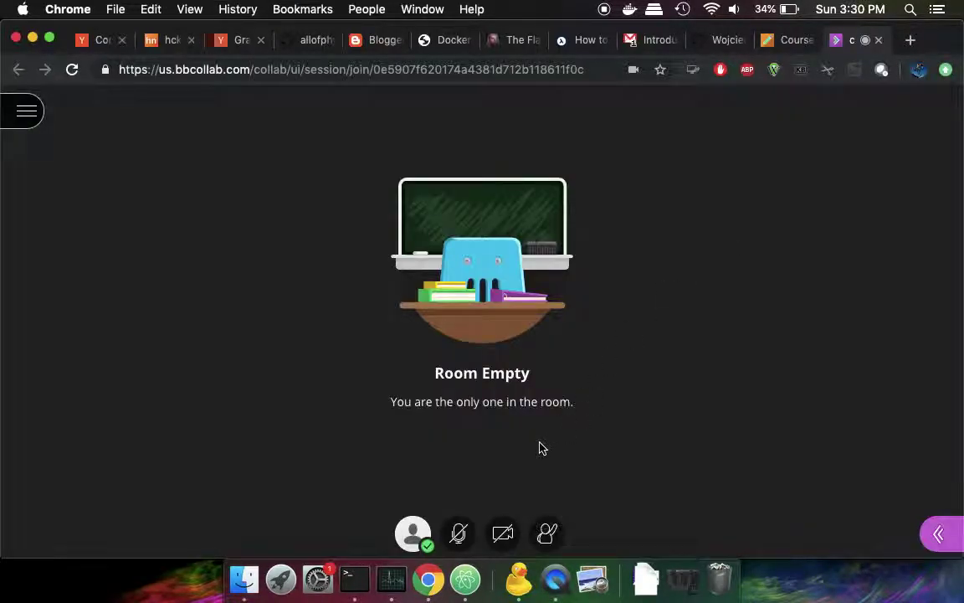
click(458, 533)
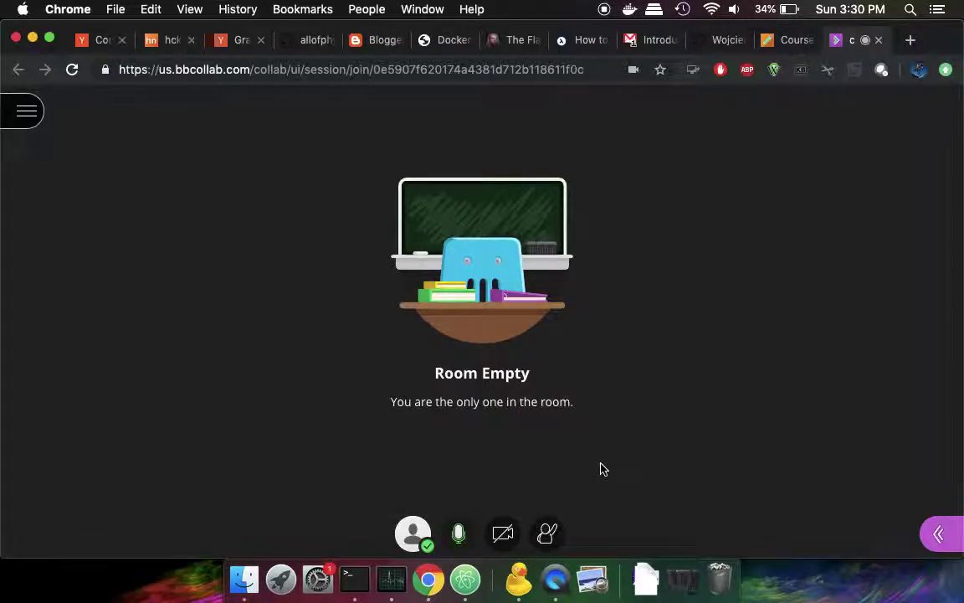
Show the Share Content options in the side panel and choose Share Application/Screen
click(936, 552)
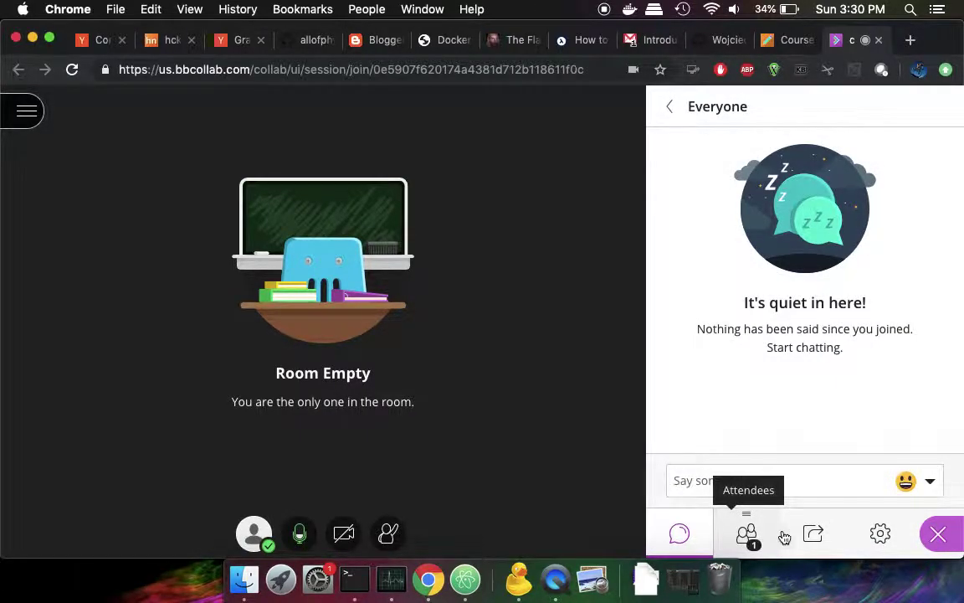
click(810, 532)
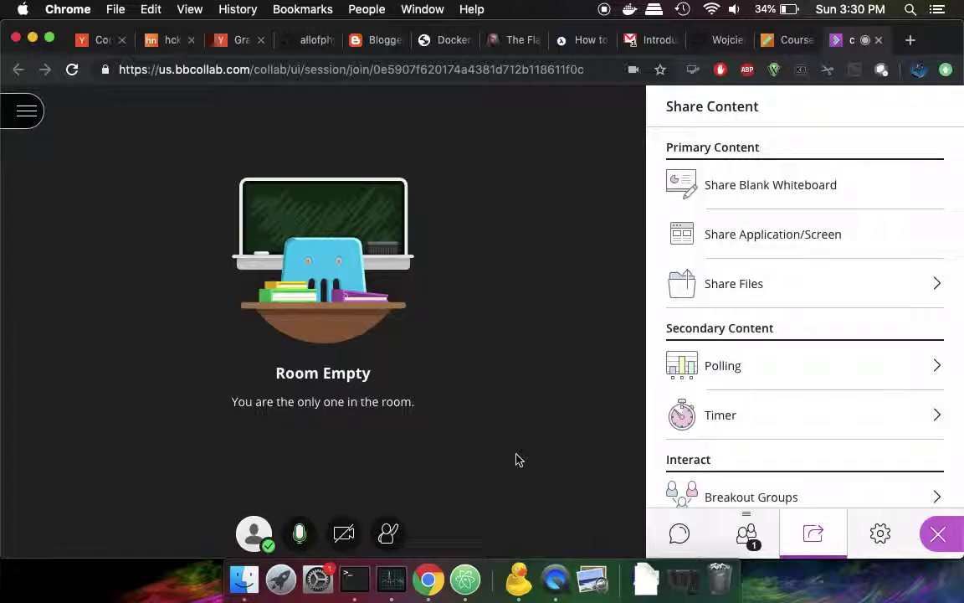
click(759, 242)
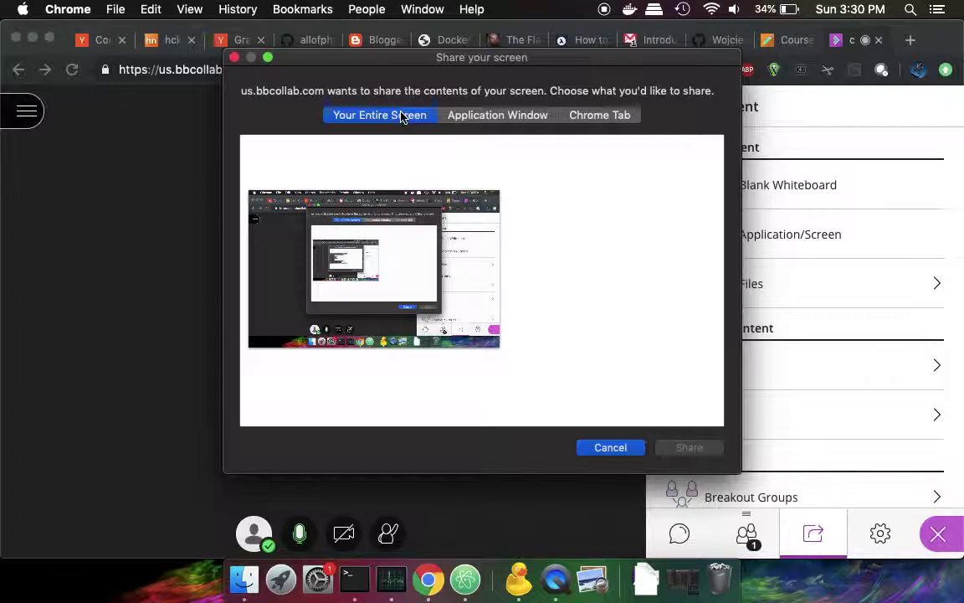
Share your entire screen into the session and hide the browser's sharing notice
click(374, 224)
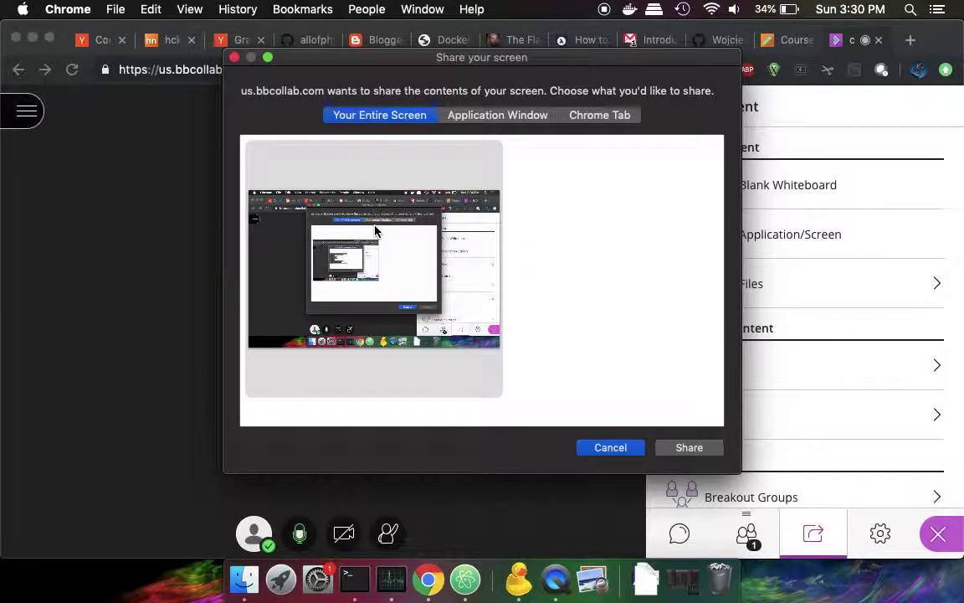
click(685, 448)
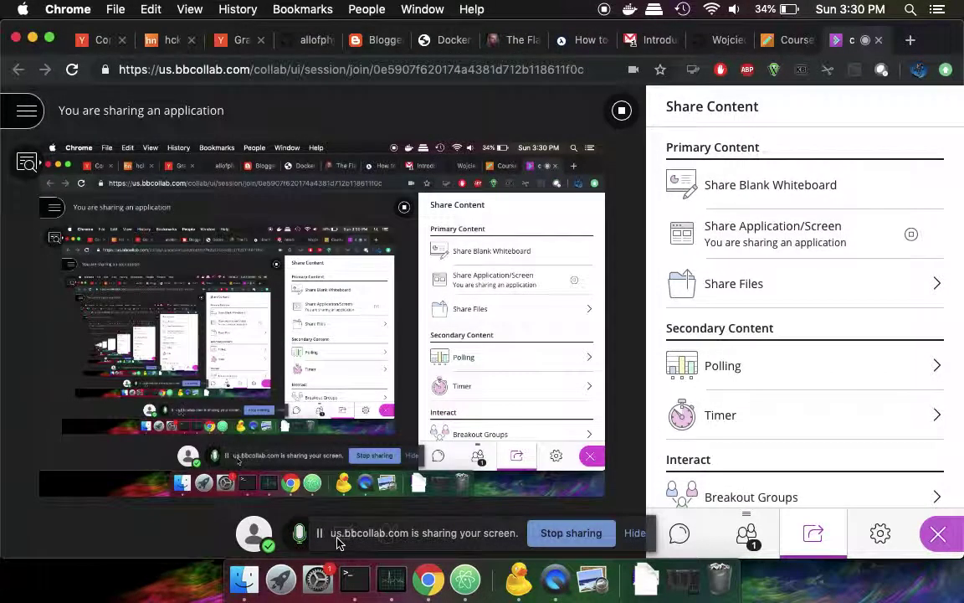
click(636, 534)
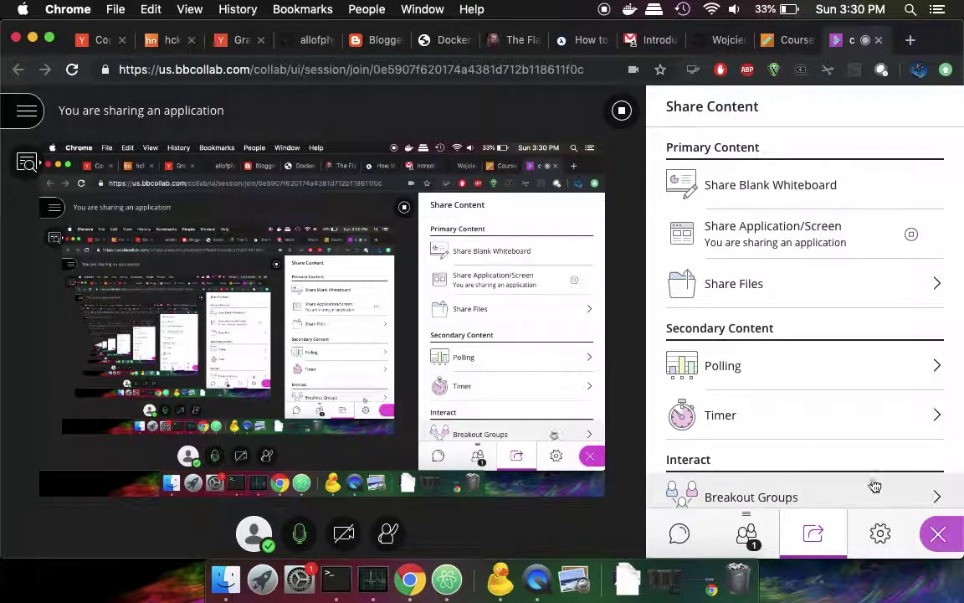
Open My Settings, showing 100% speaker and microphone volume, and go to Notification Settings
scroll(857, 439, down, 1)
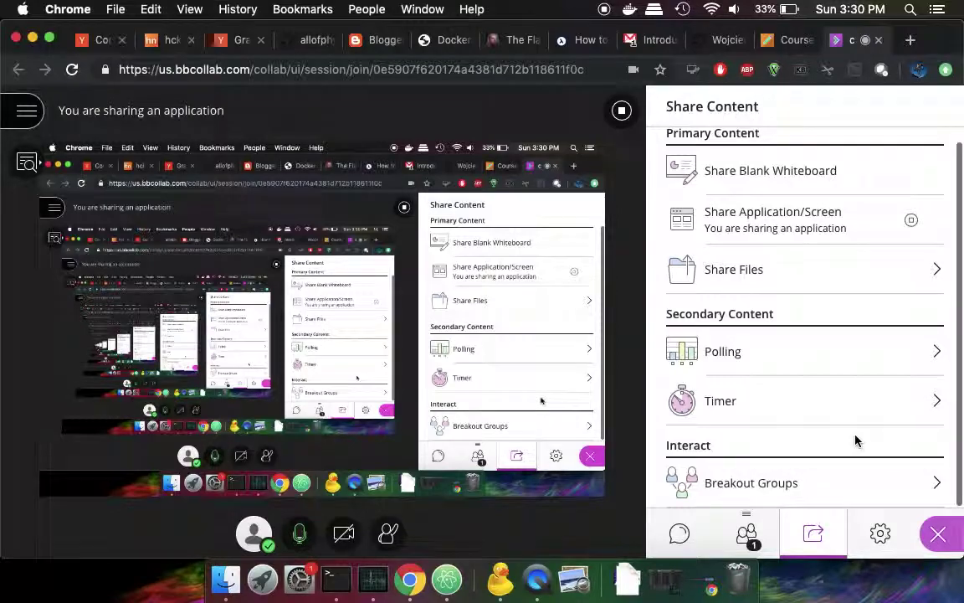
click(879, 533)
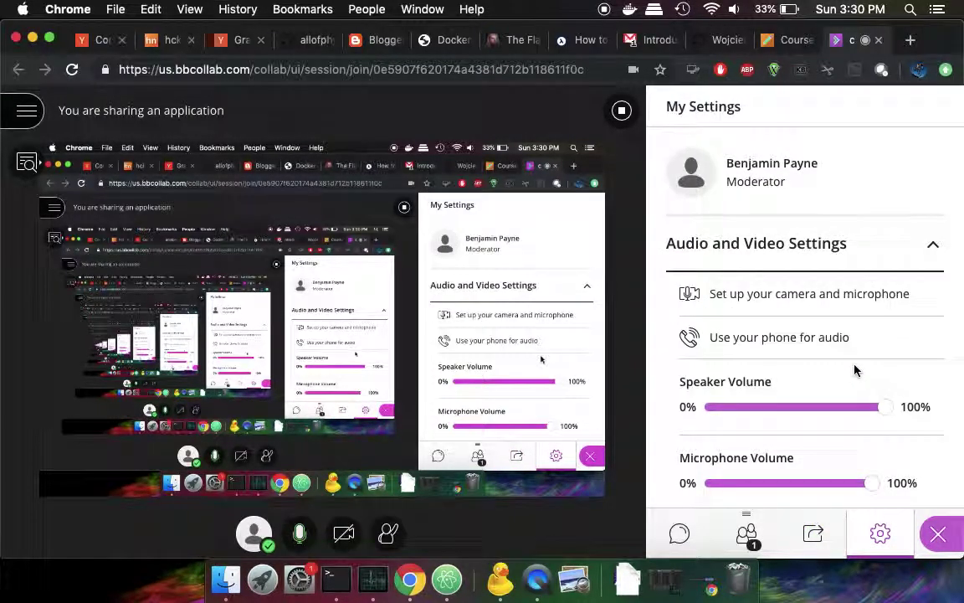
scroll(855, 370, down, 5)
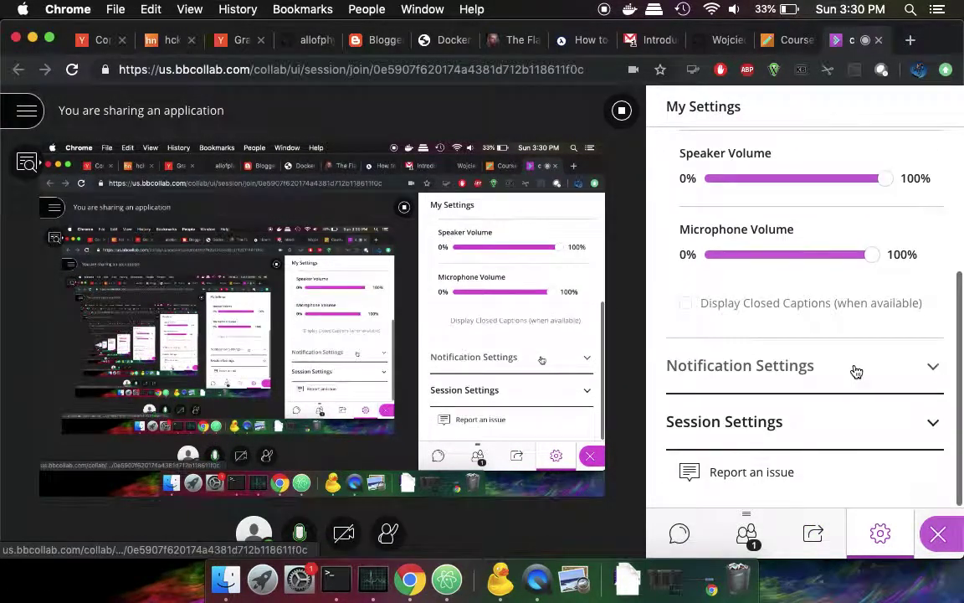
click(854, 370)
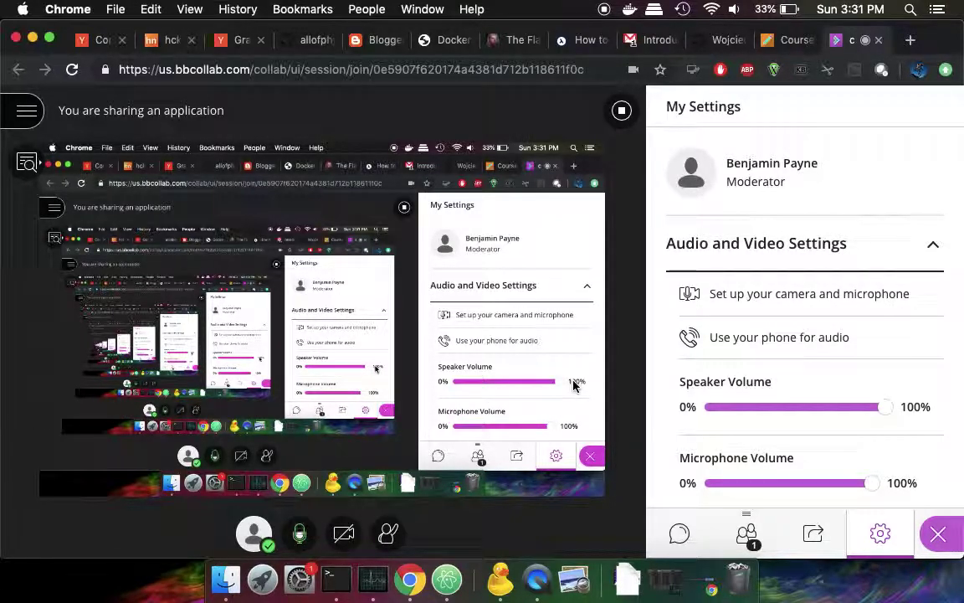
Start recording the class demo session from the session menu
click(26, 110)
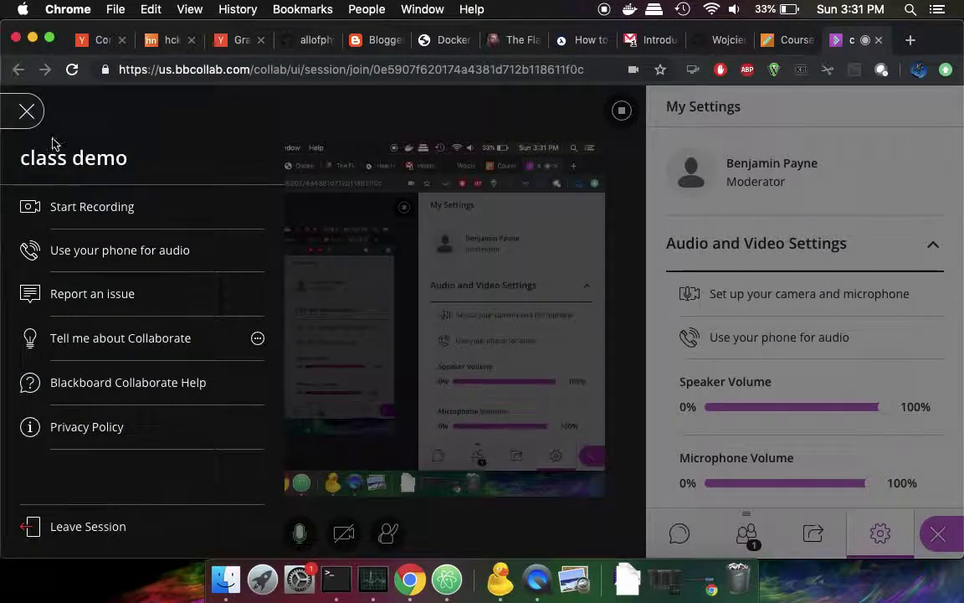
click(119, 211)
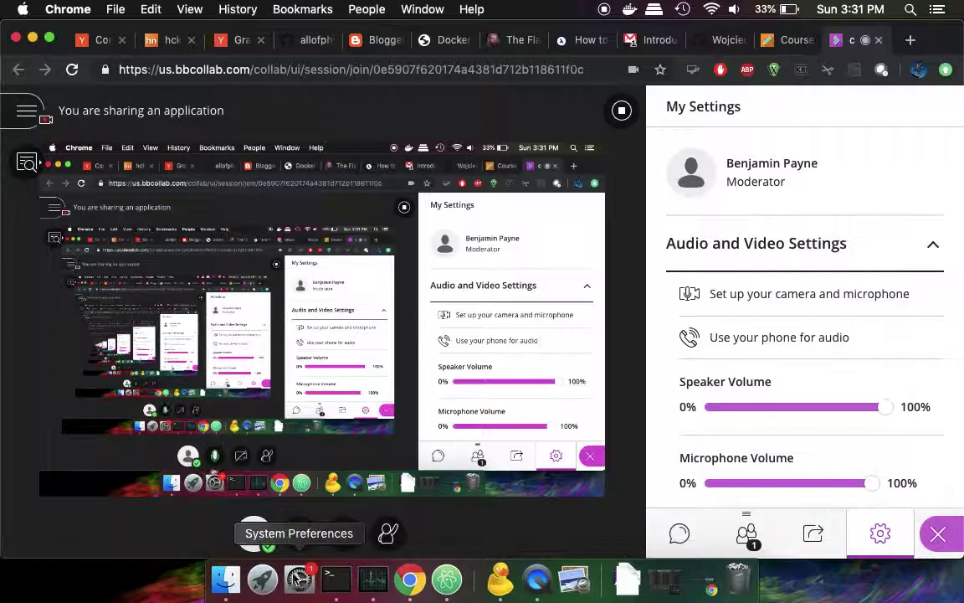
Unmute the microphone during the recording and bring up the session menu
click(298, 539)
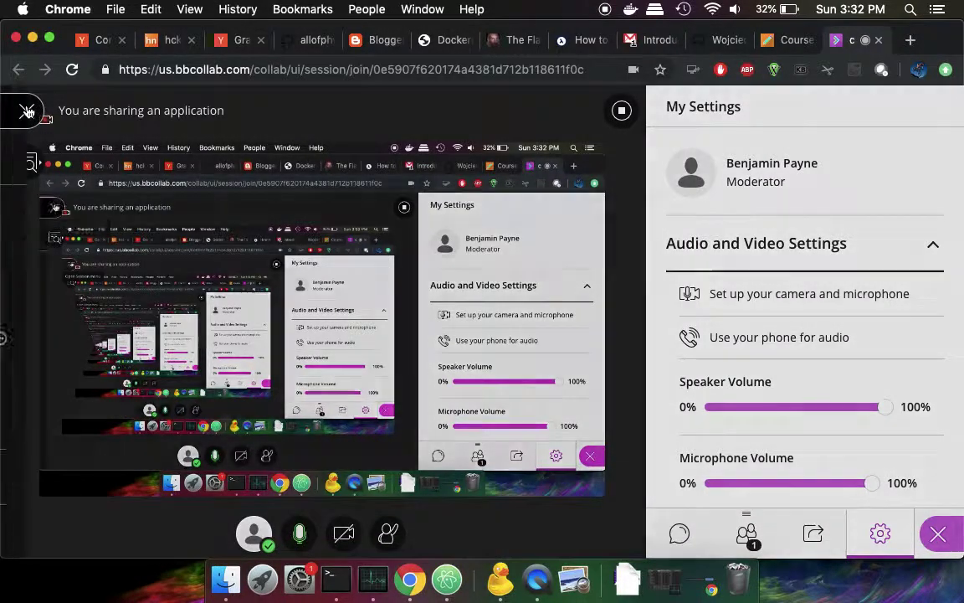
click(28, 111)
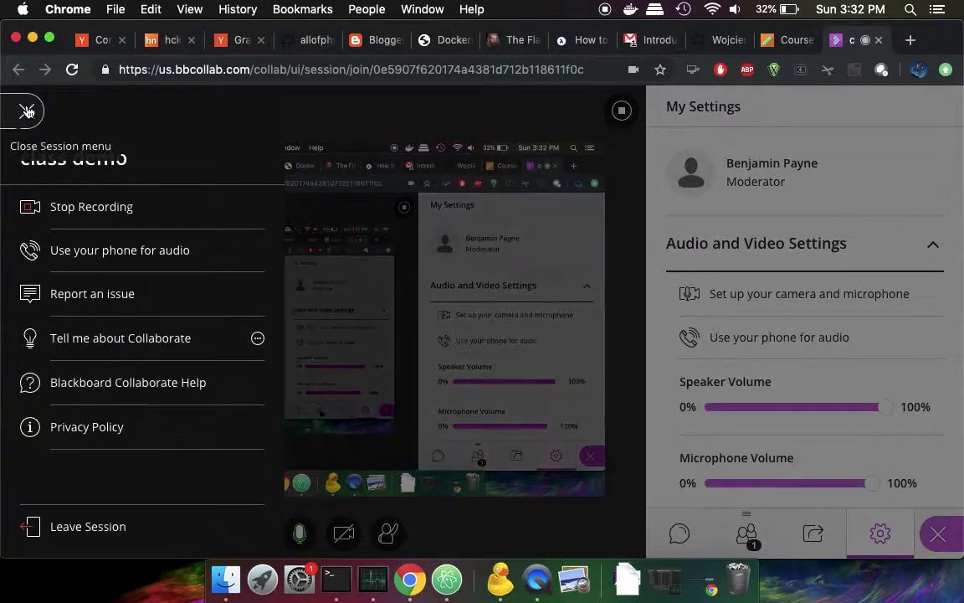
Stop the class demo recording and leave the session
click(113, 217)
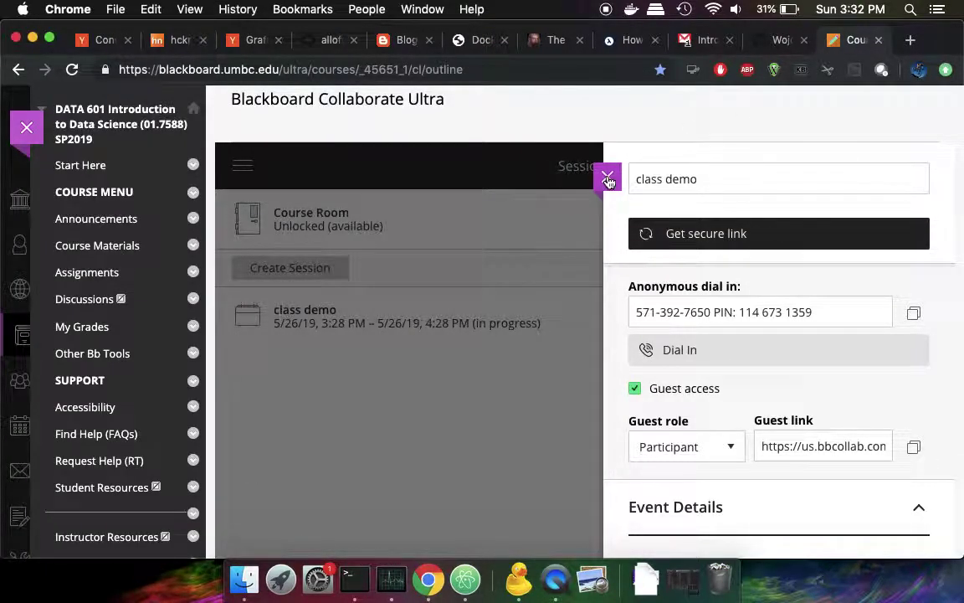
Close the class demo details panel and check its Session options menu twice
click(608, 179)
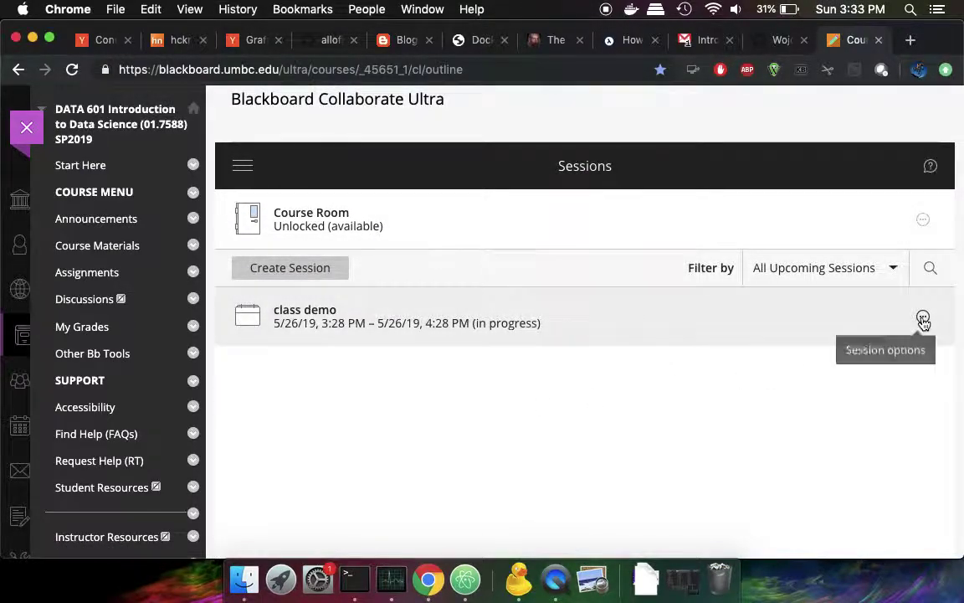
click(923, 317)
scroll(923, 320, down, 2)
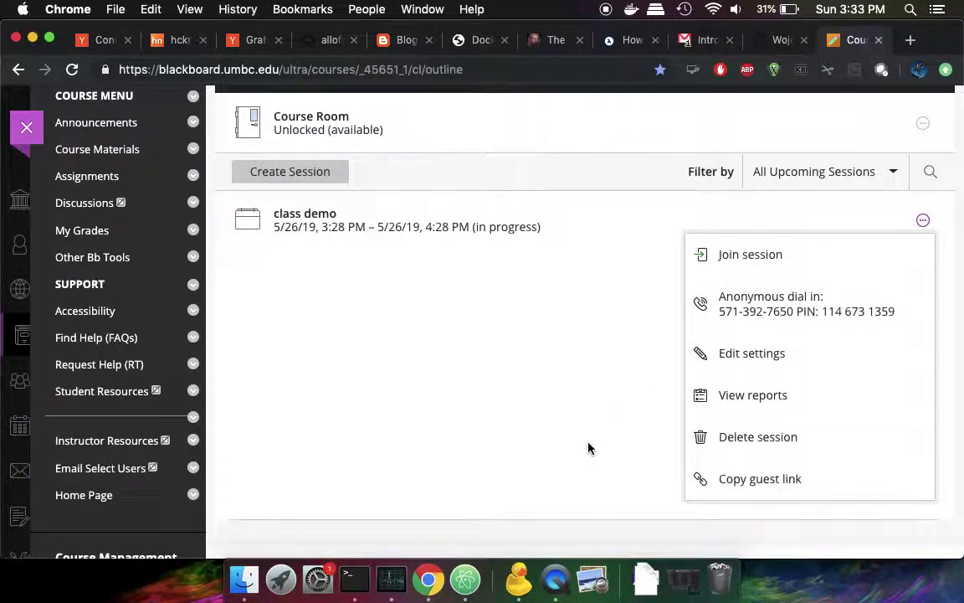
click(587, 448)
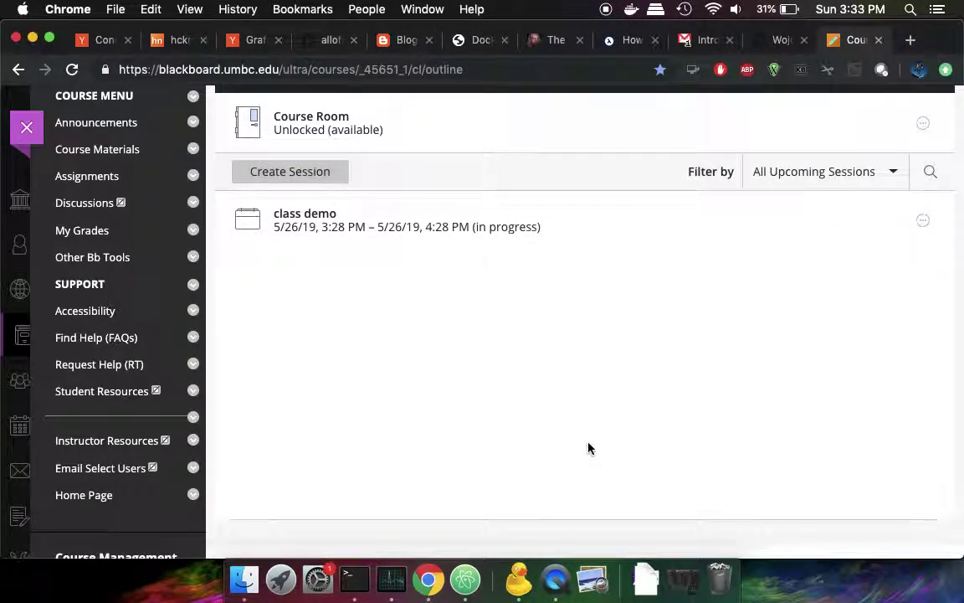
click(923, 221)
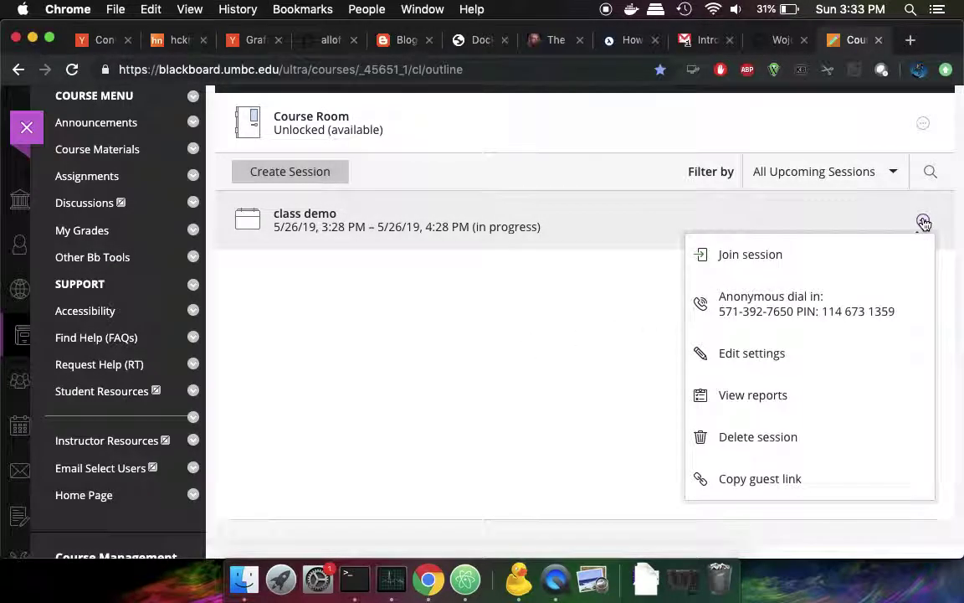
click(526, 467)
scroll(528, 465, up, 4)
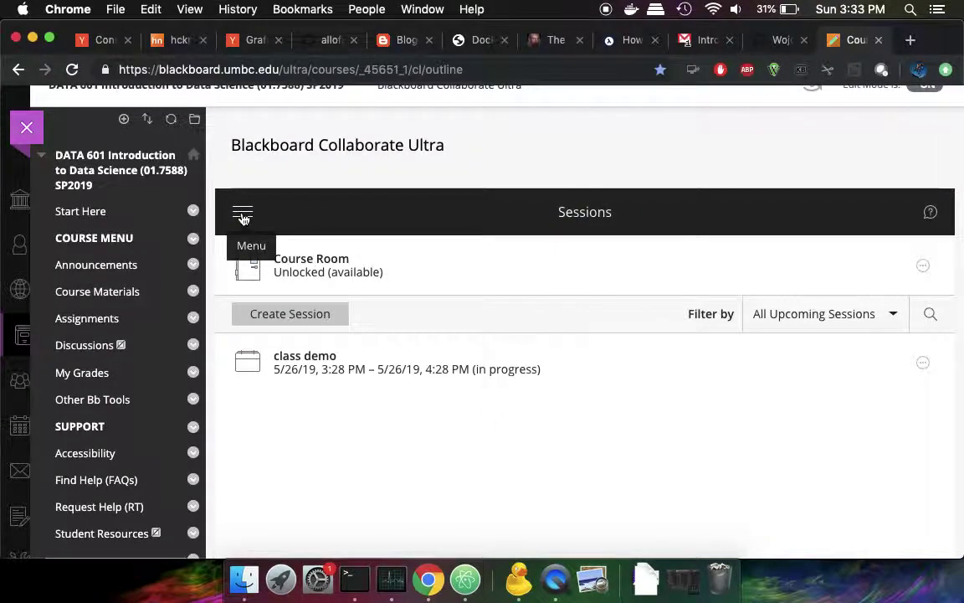
Switch to the Recordings list showing the two data601 recordings, opening the newest's options
click(243, 216)
scroll(322, 237, up, 2)
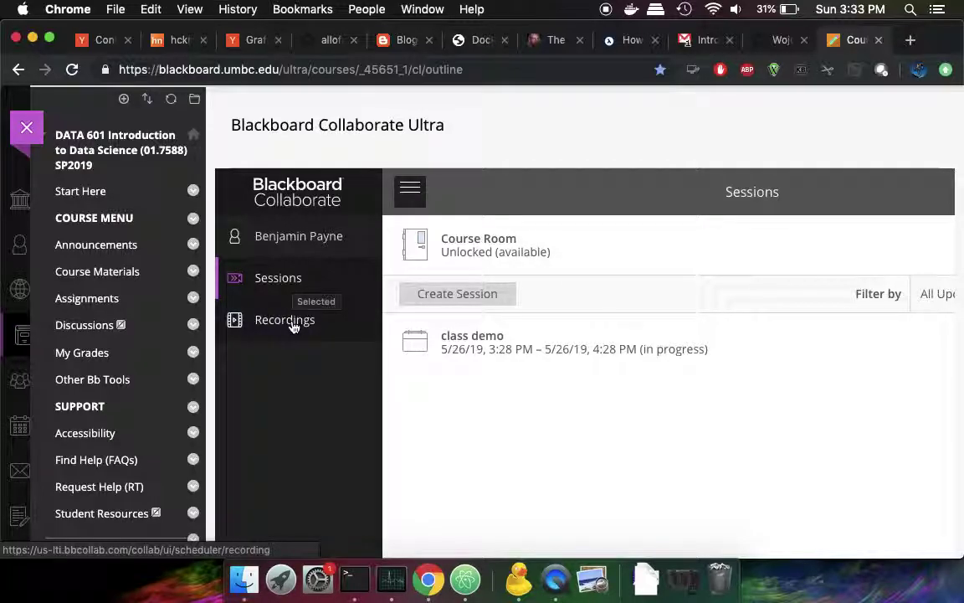
click(293, 327)
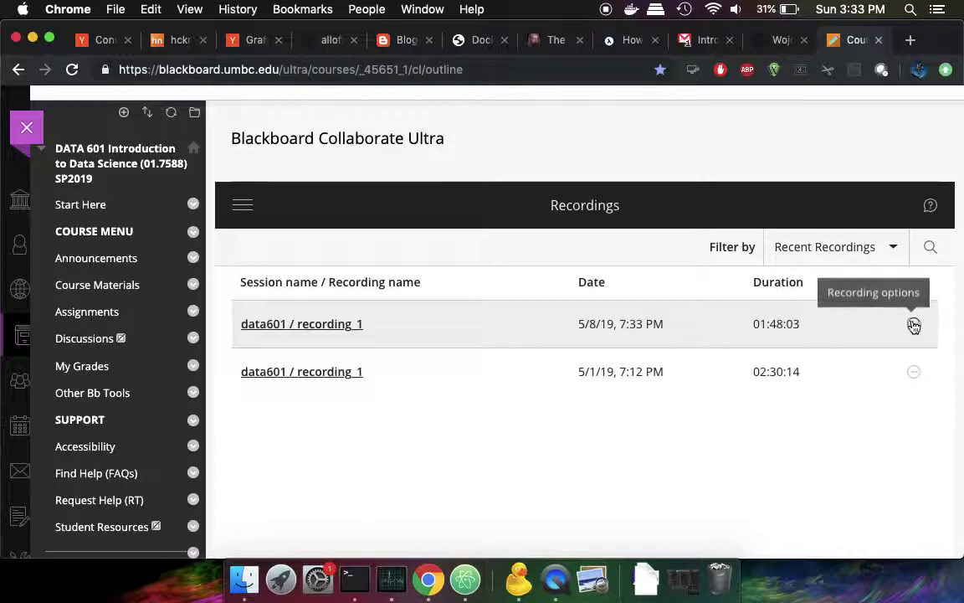
click(914, 323)
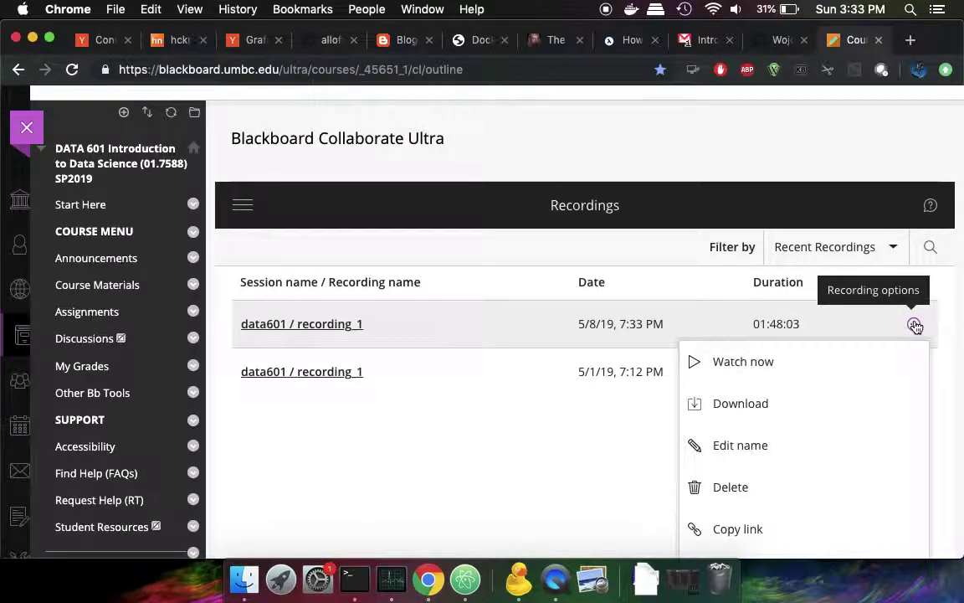
Inspect and close the options menus of both data601 recordings, then reload the course page
scroll(914, 327, down, 2)
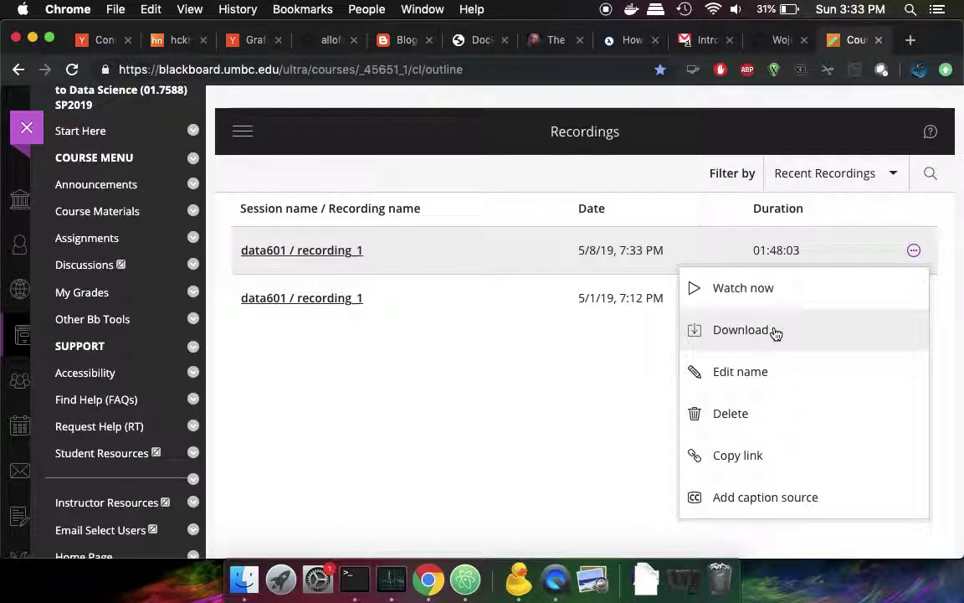
click(564, 437)
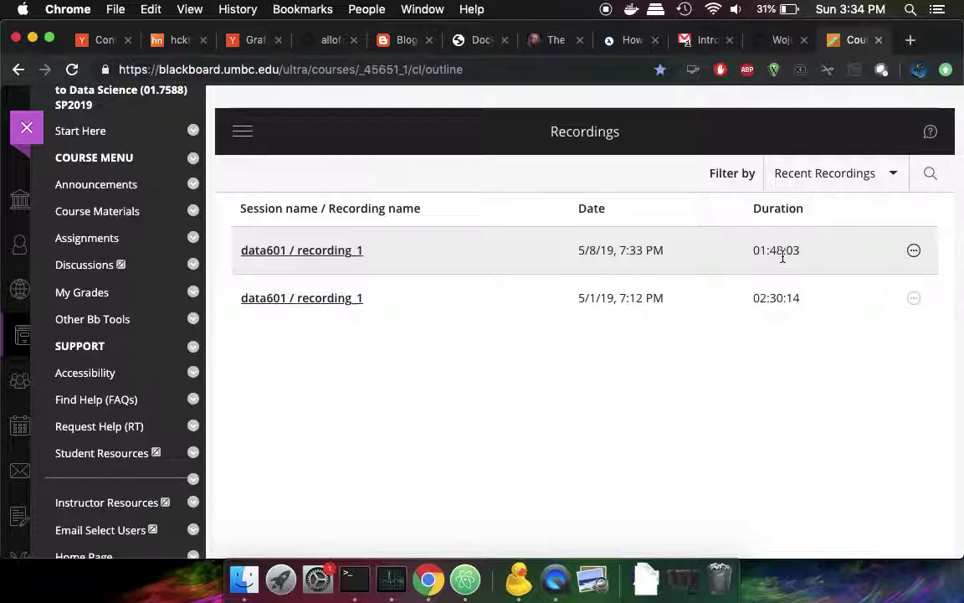
click(914, 252)
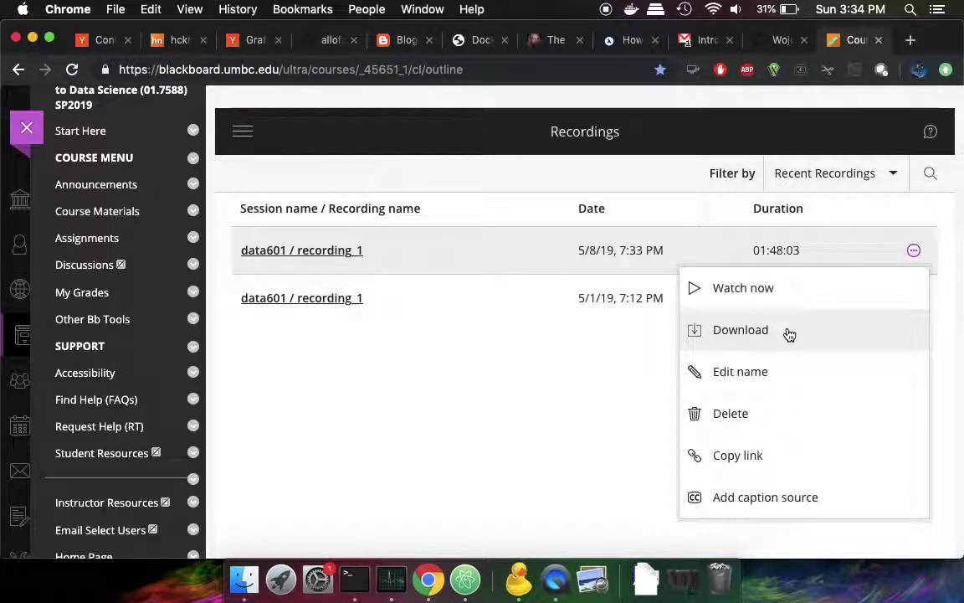
click(568, 400)
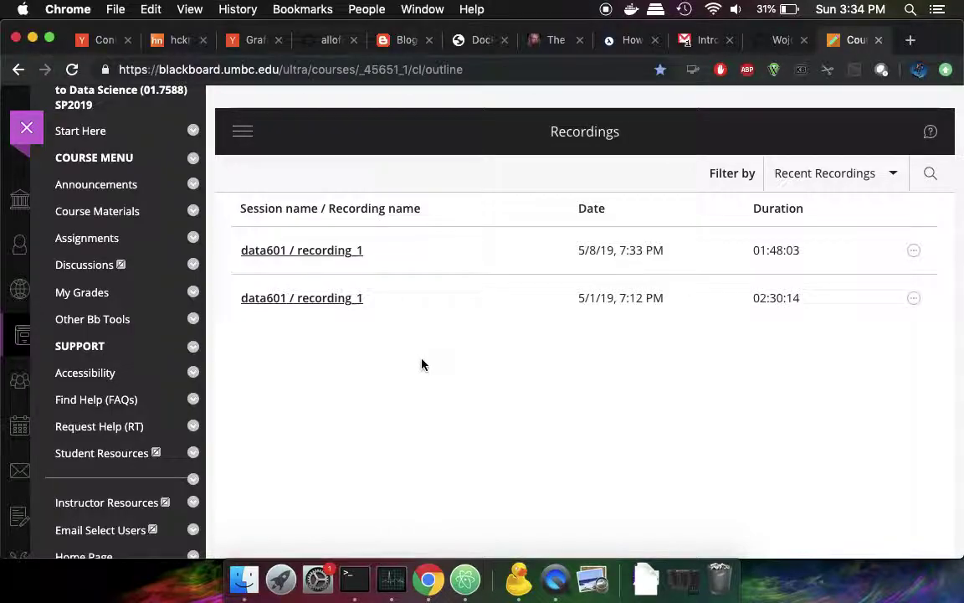
click(915, 300)
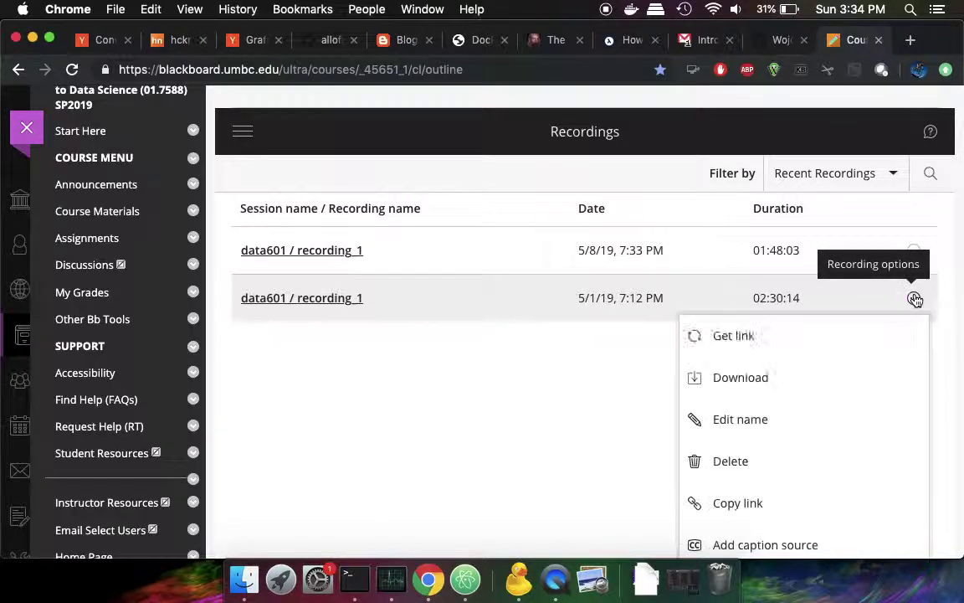
click(502, 412)
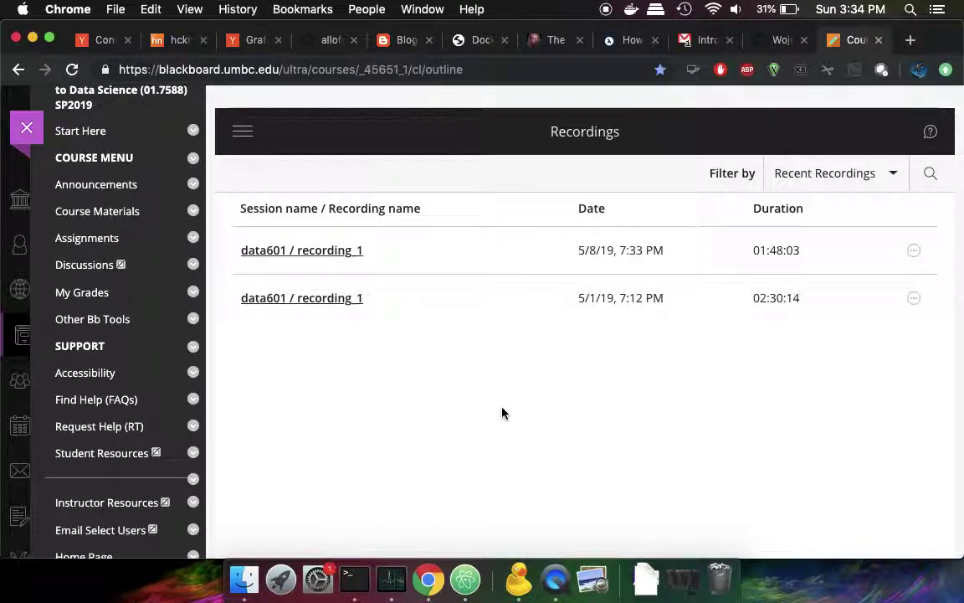
scroll(502, 412, up, 1)
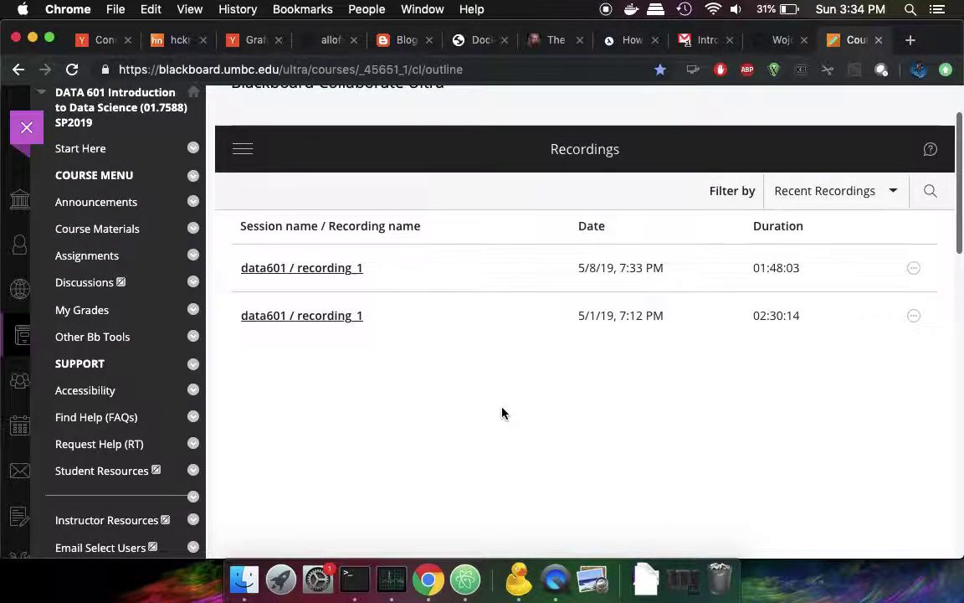
click(71, 71)
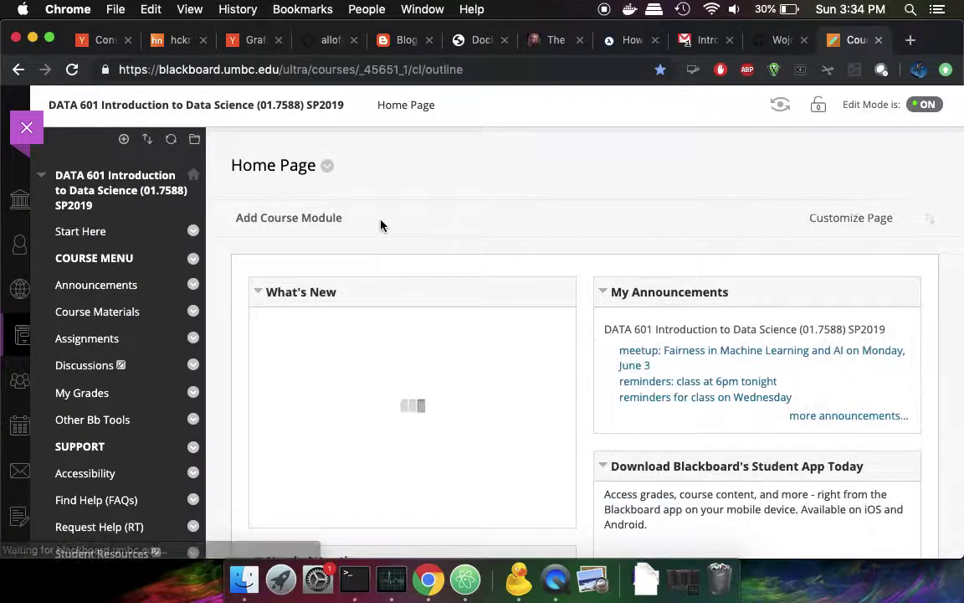
Return to the Blackboard Collaborate Ultra tool through Other Bb Tools in the course menu
scroll(144, 357, down, 5)
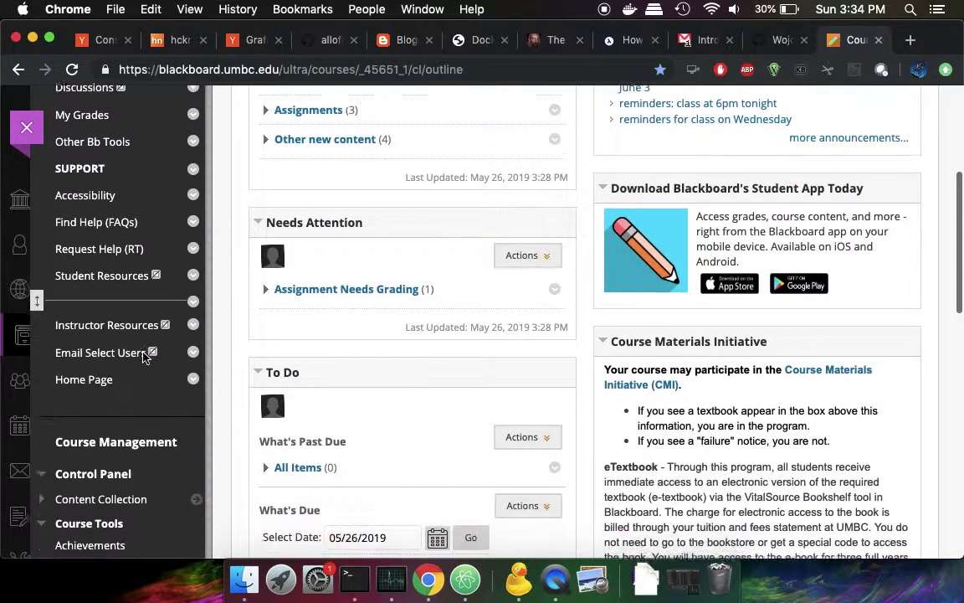
scroll(144, 357, up, 3)
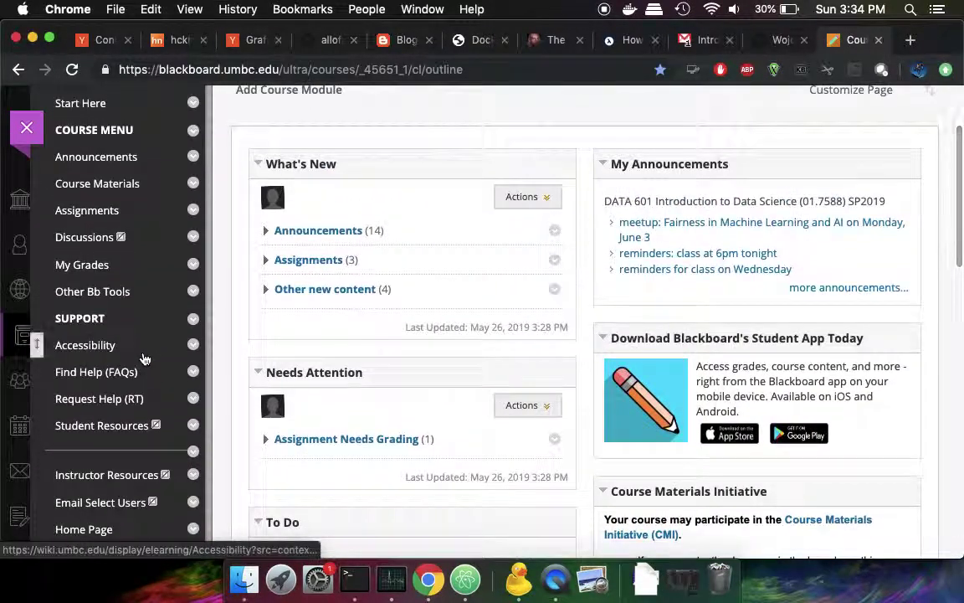
click(123, 293)
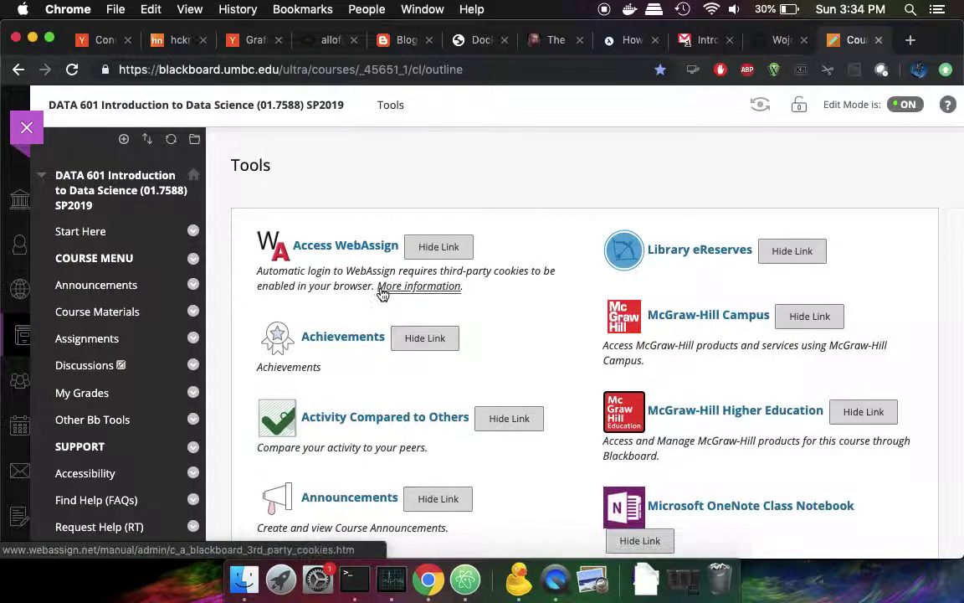
scroll(381, 292, down, 2)
scroll(381, 292, down, 4)
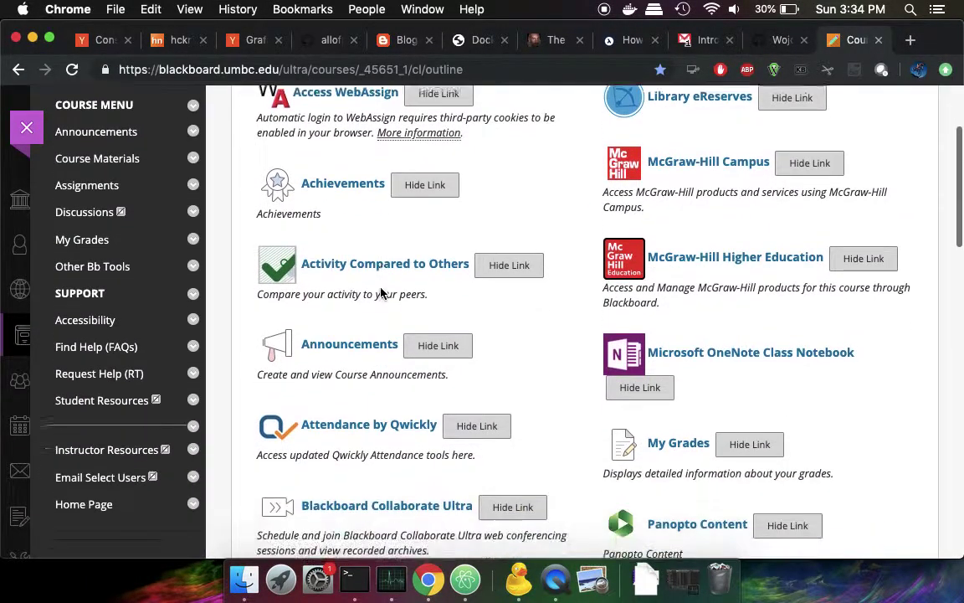
scroll(381, 290, down, 2)
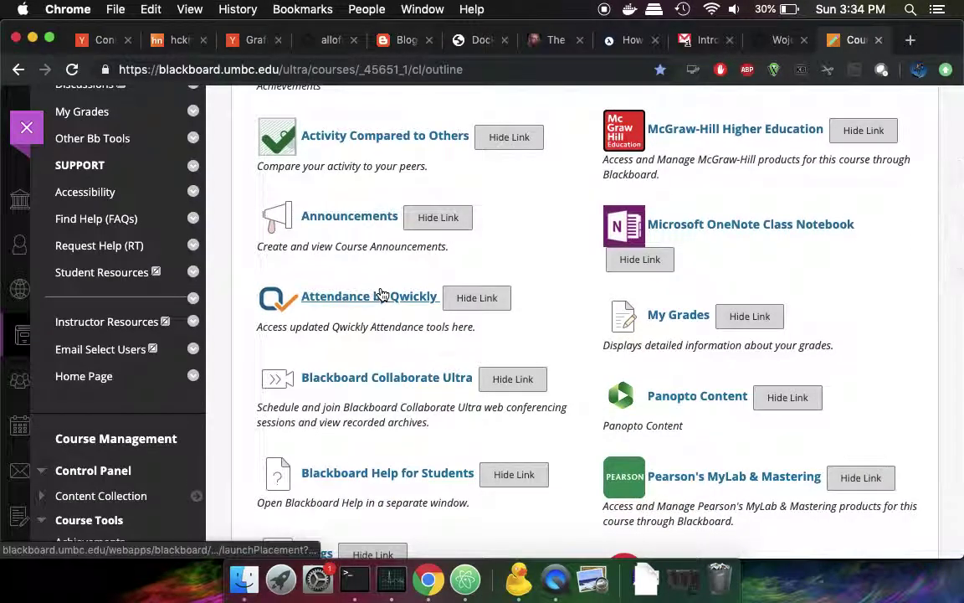
scroll(369, 290, up, 3)
scroll(340, 288, down, 2)
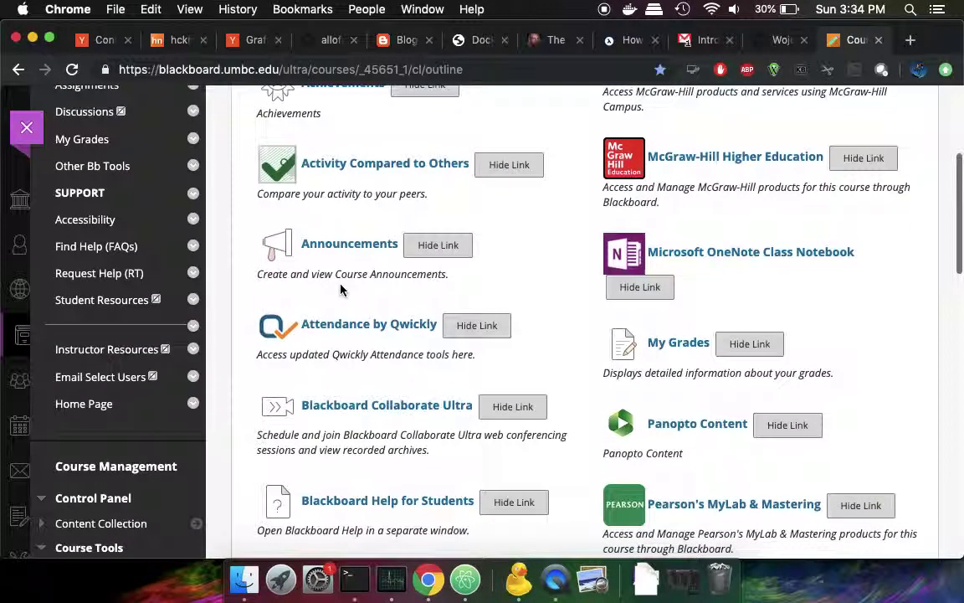
click(387, 405)
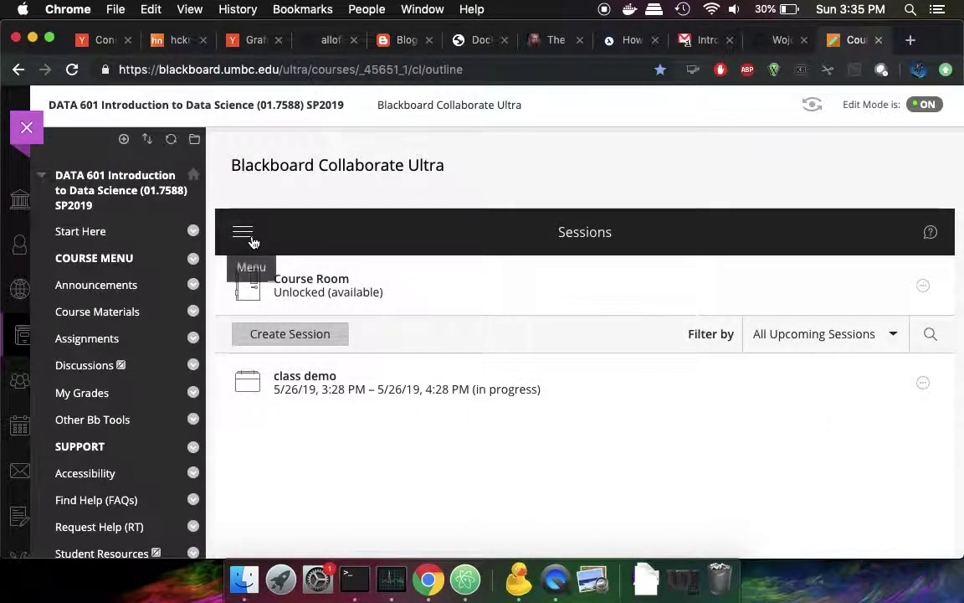
click(252, 241)
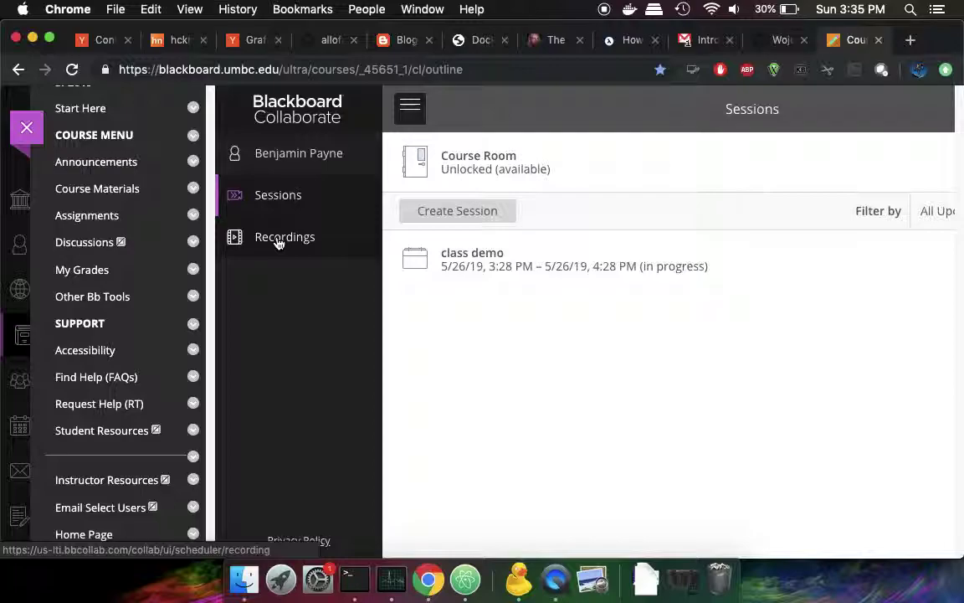
Reopen Collaborate Ultra and show the Recordings list of data601 recordings dated 5/8/19 and 5/1/19
scroll(91, 352, down, 4)
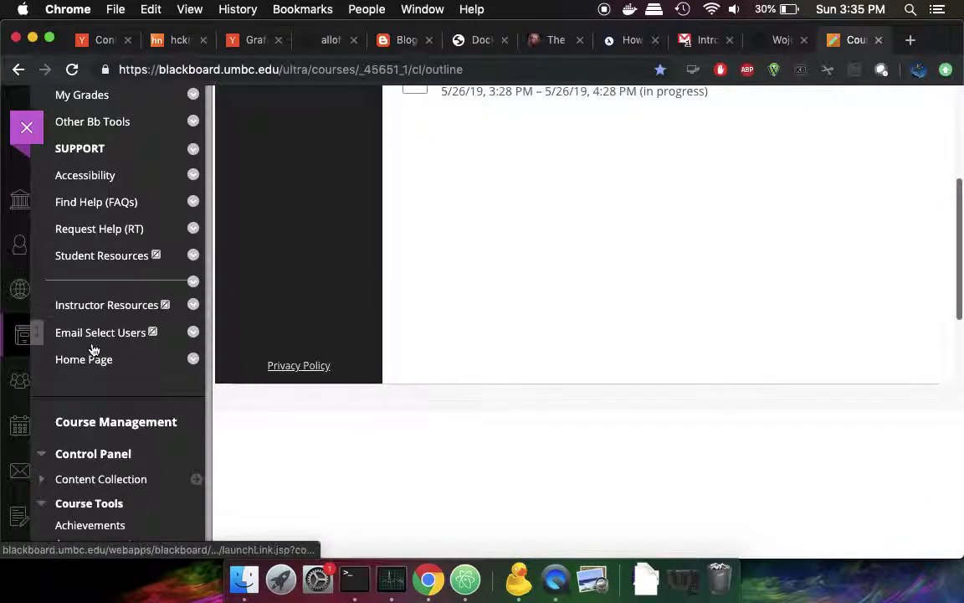
scroll(94, 349, up, 3)
scroll(92, 350, down, 8)
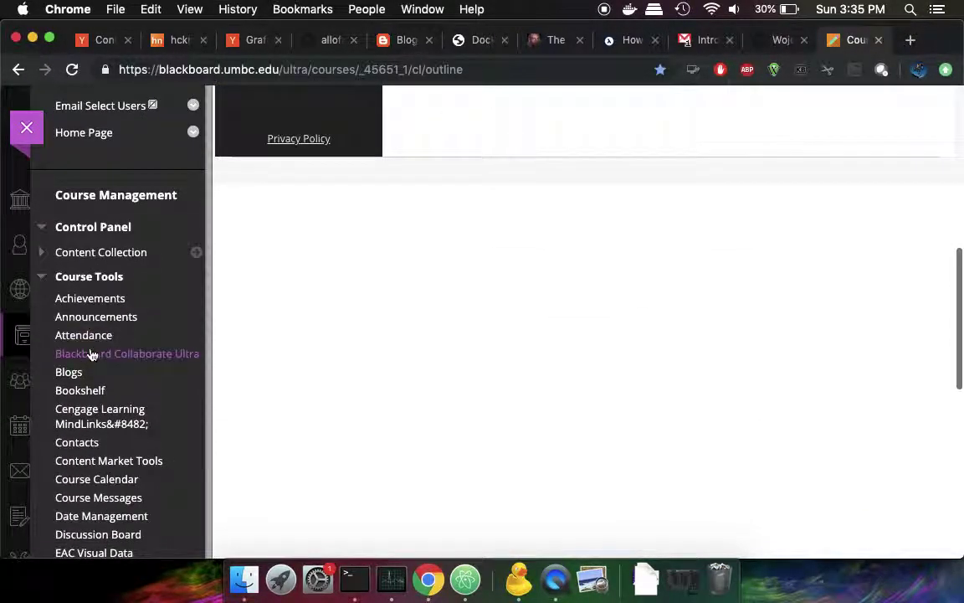
click(91, 356)
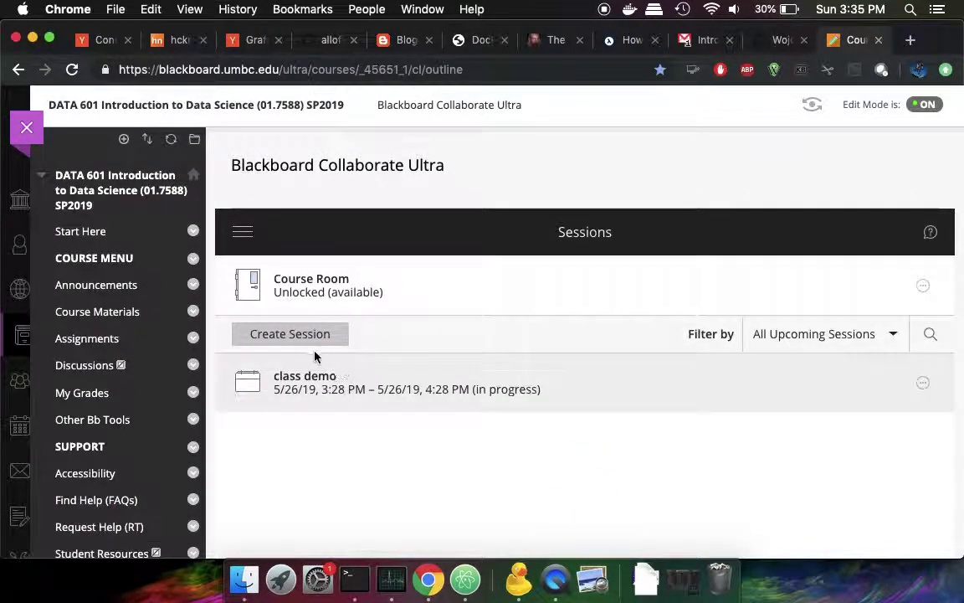
click(243, 232)
click(267, 238)
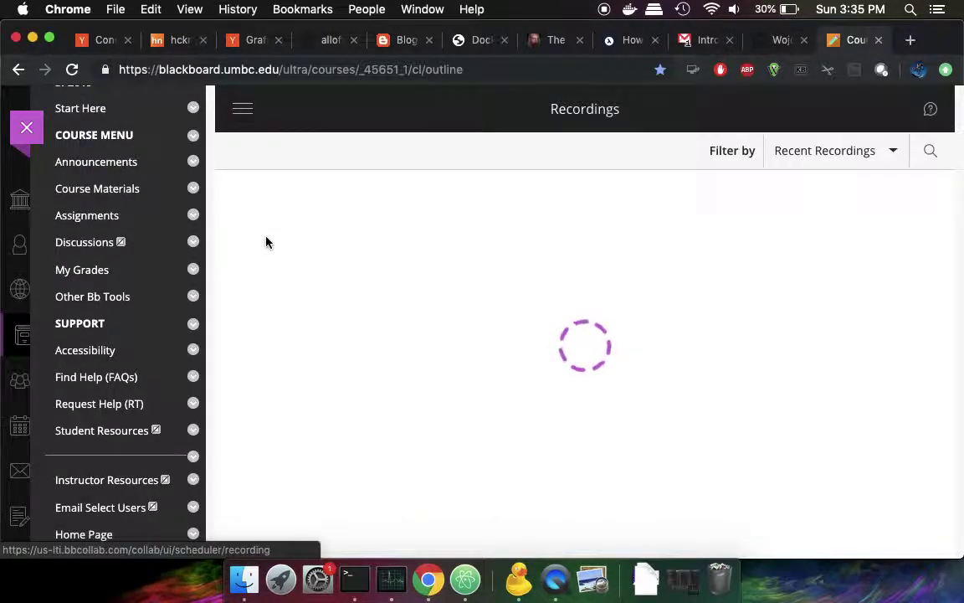
scroll(403, 458, up, 2)
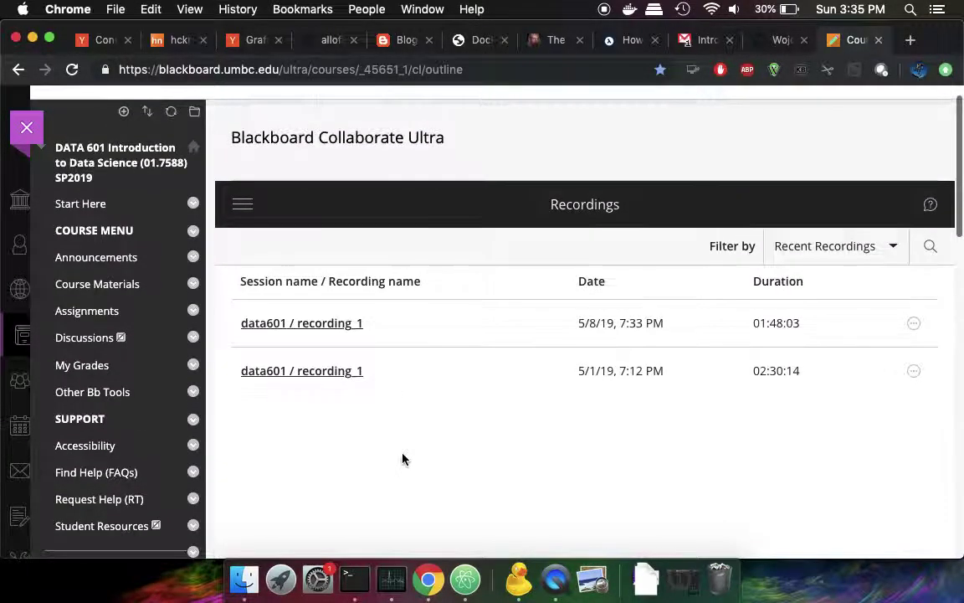